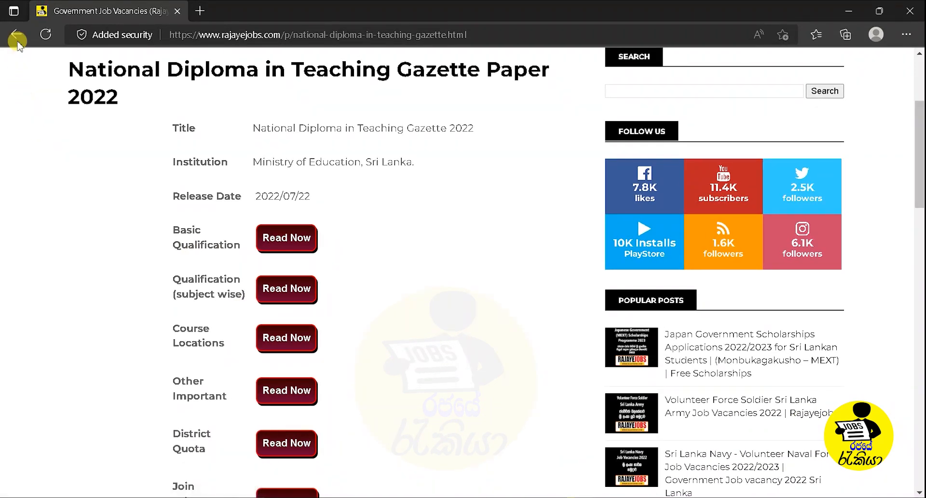
Return to the diploma in teaching article and open the linked NCOE online application site.
left_click(17, 36)
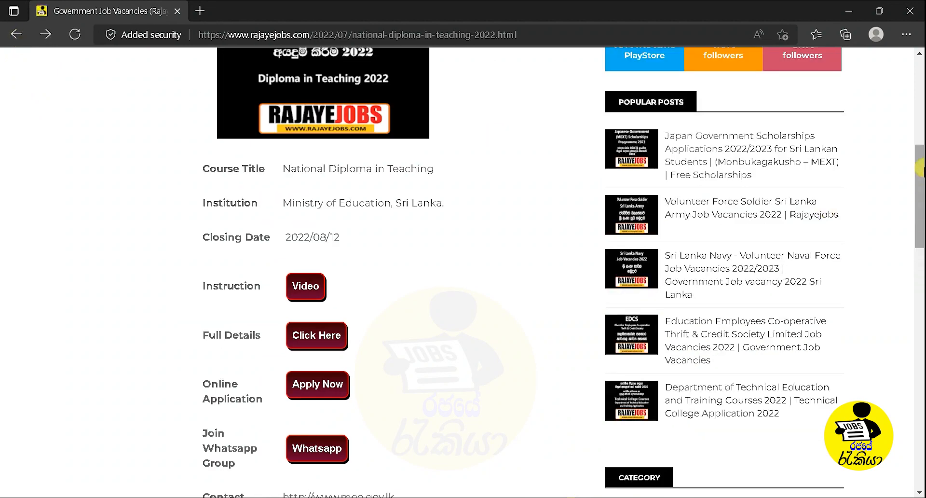
scroll(920, 168, "down", 2)
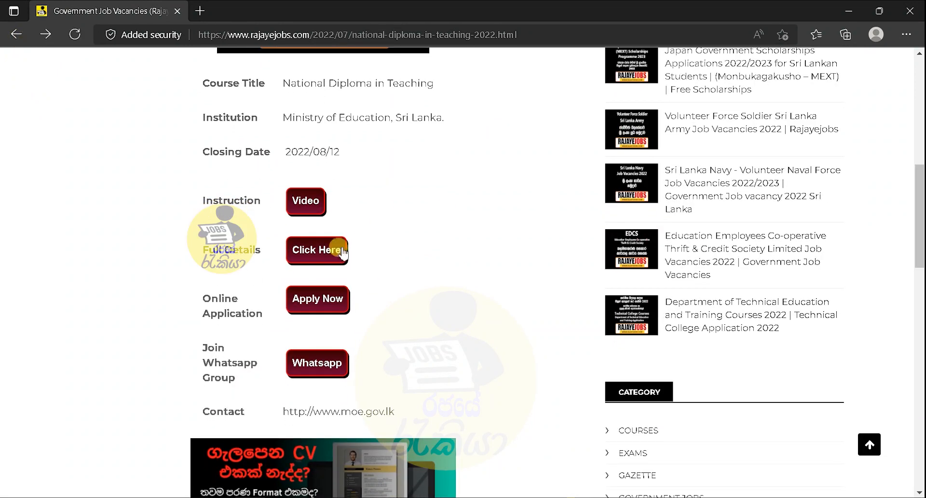
left_click(318, 299)
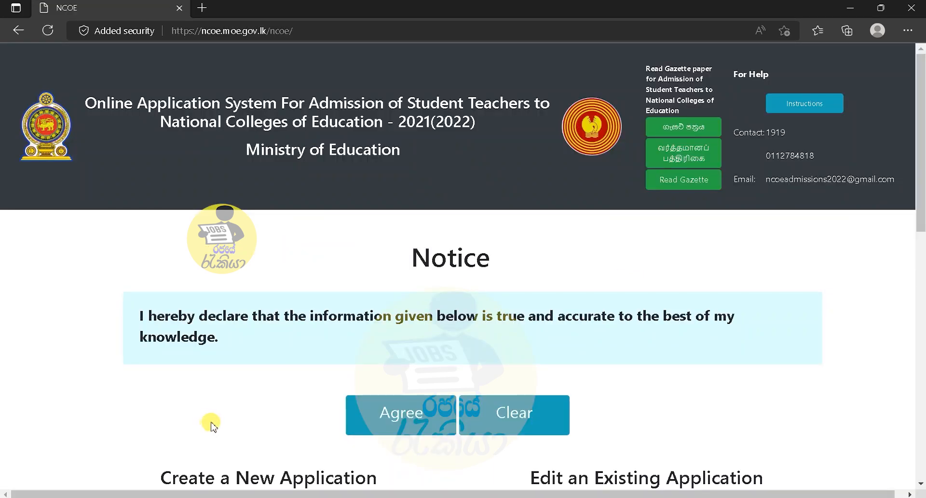
Agree to the declaration and start a new G.C.E. (A/L) 2019/2020 application.
left_click_drag(922, 135, 922, 210)
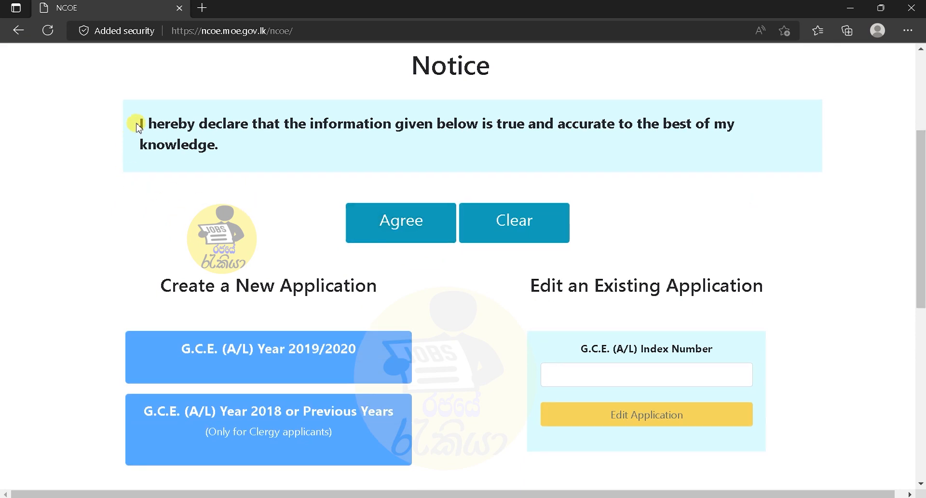
left_click_drag(139, 126, 215, 145)
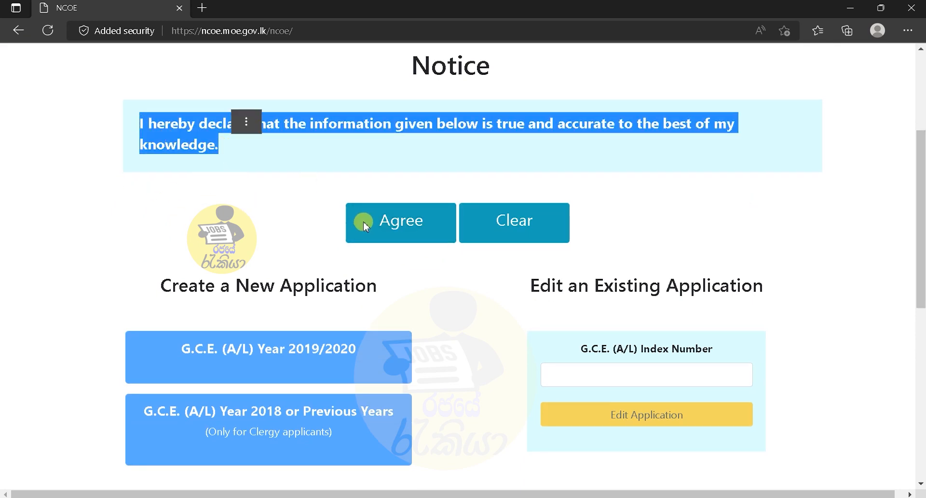
left_click(416, 233)
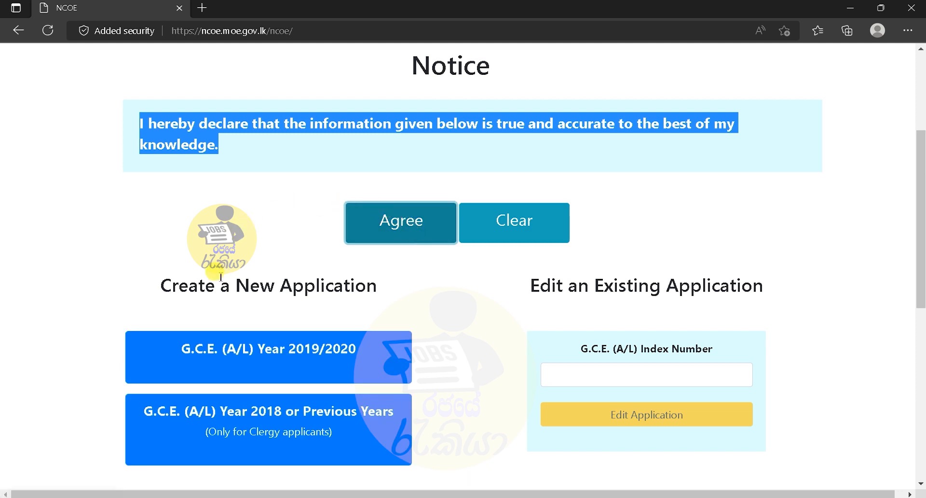
left_click(231, 357)
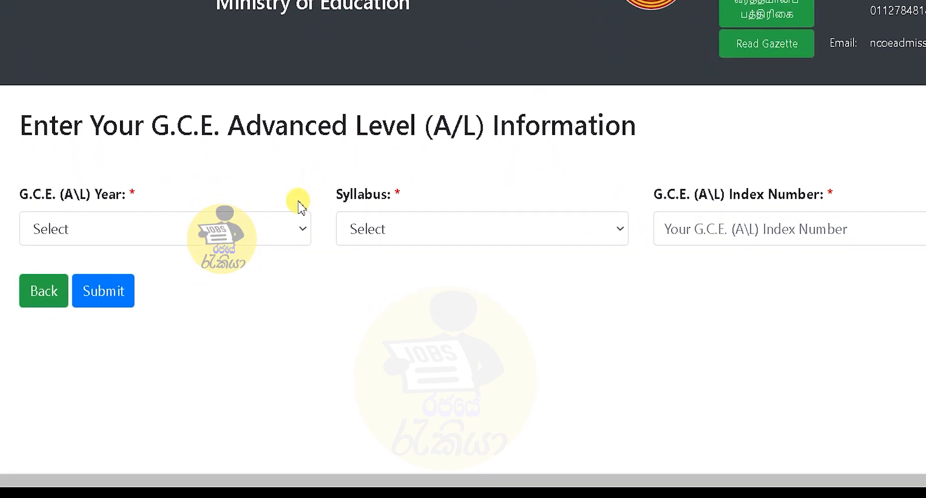
Enter A/L year 2019, New syllabus and the A/L index number.
left_click(289, 230)
left_click(232, 279)
left_click(415, 230)
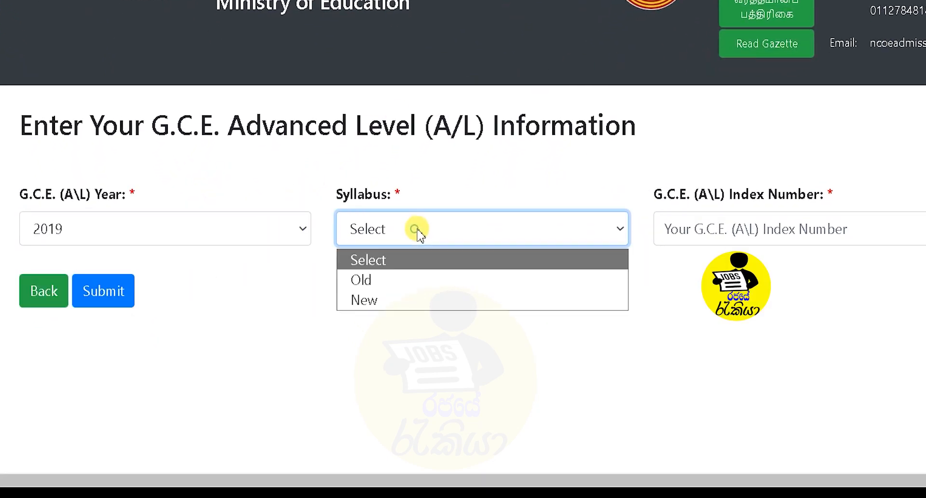
left_click(419, 300)
left_click(689, 225)
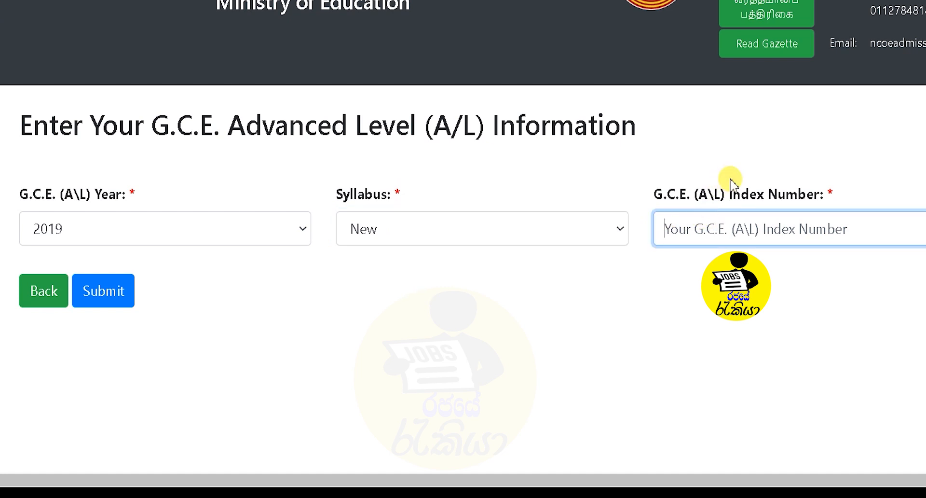
type("12")
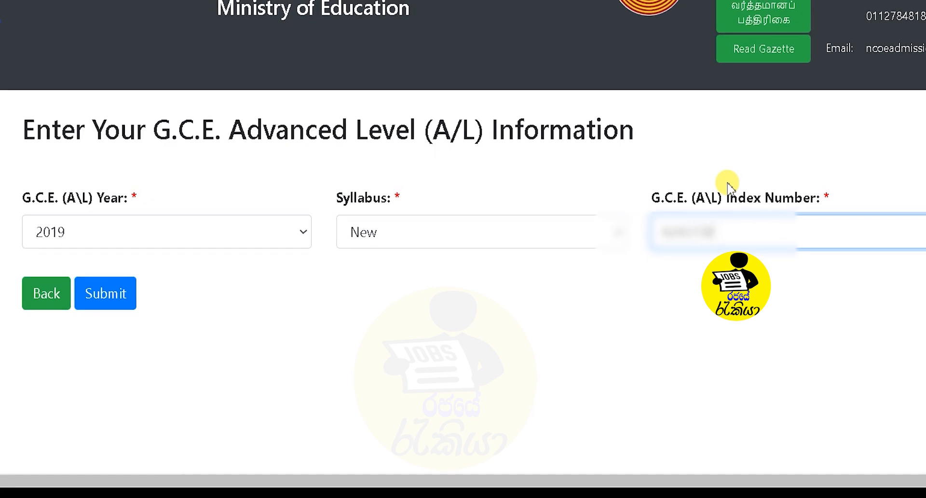
Submit the A/L details and continue to the O/L results check.
left_click(138, 317)
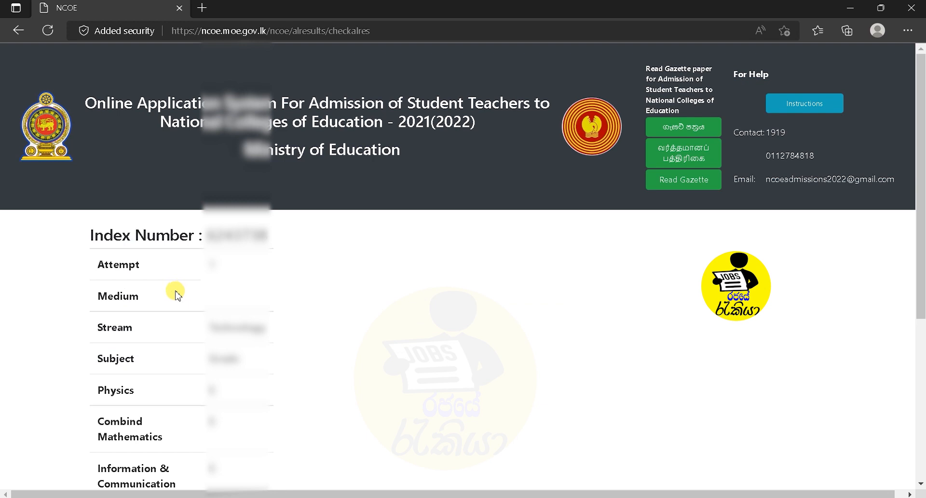
scroll(896, 226, "down", 3)
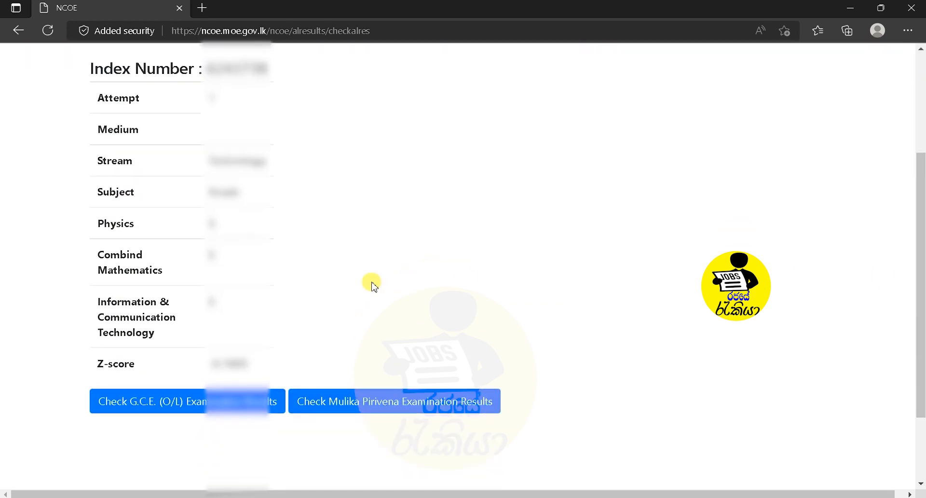
left_click(168, 405)
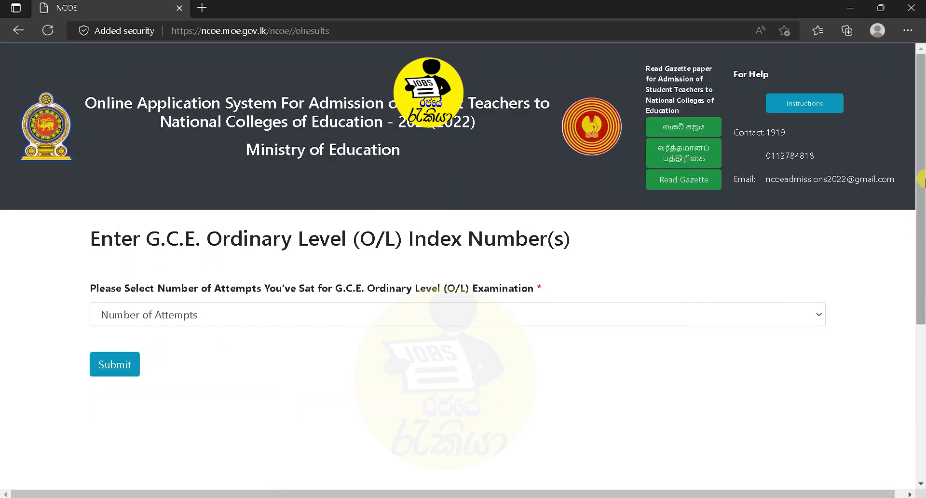
Set the O/L number of attempts to 1 and the exam year to 2015.
scroll(876, 190, "down", 1)
left_click(250, 261)
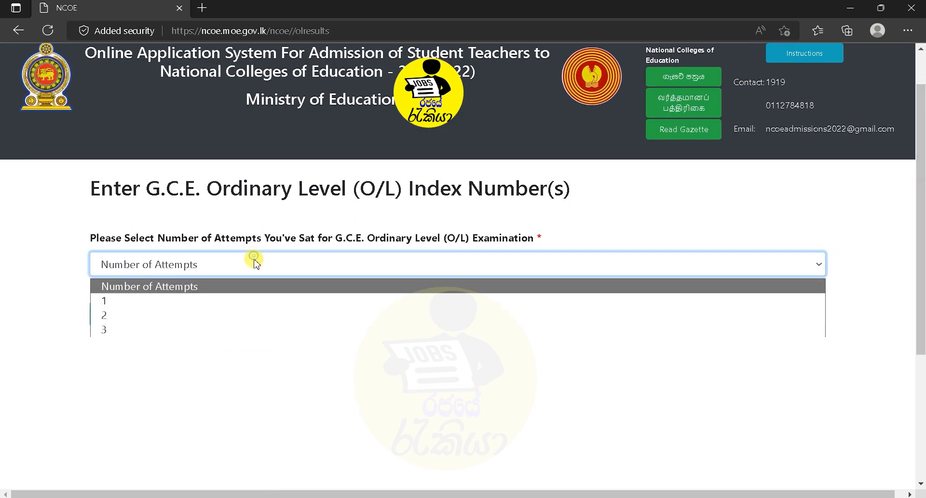
left_click(186, 303)
left_click(143, 329)
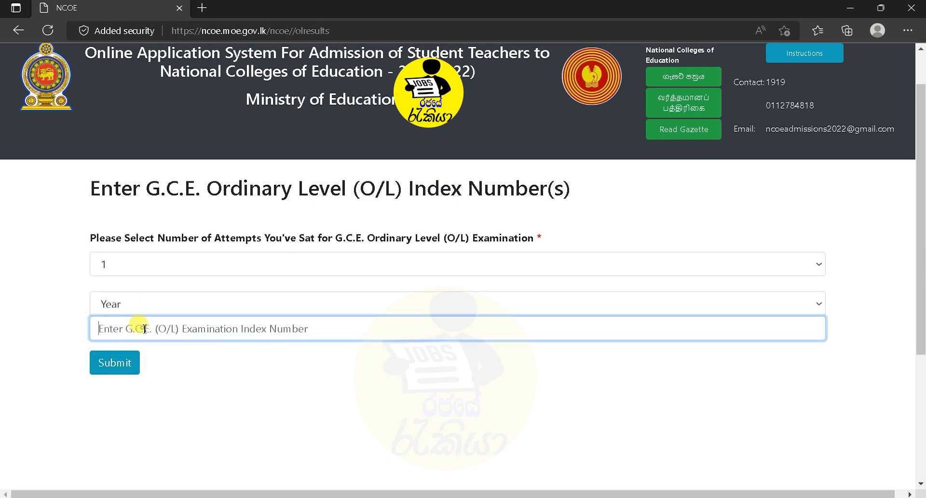
left_click(186, 309)
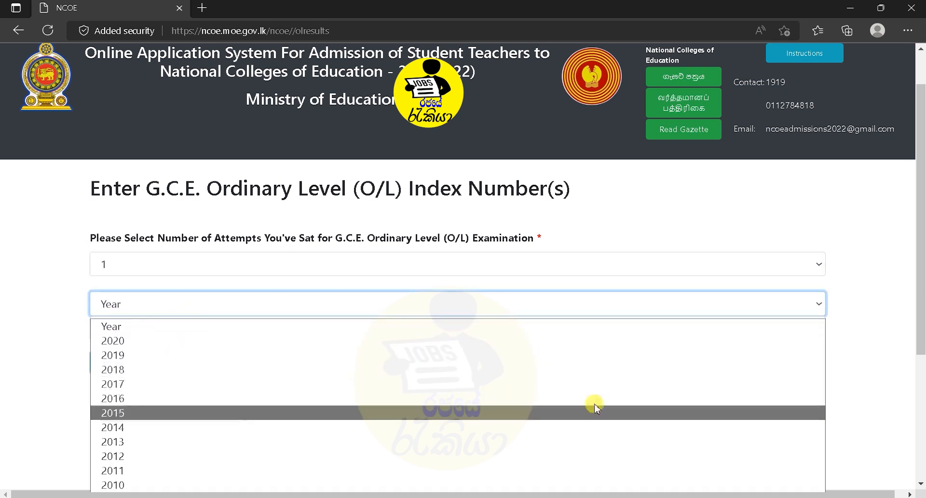
scroll(922, 193, "down", 3)
left_click(212, 186)
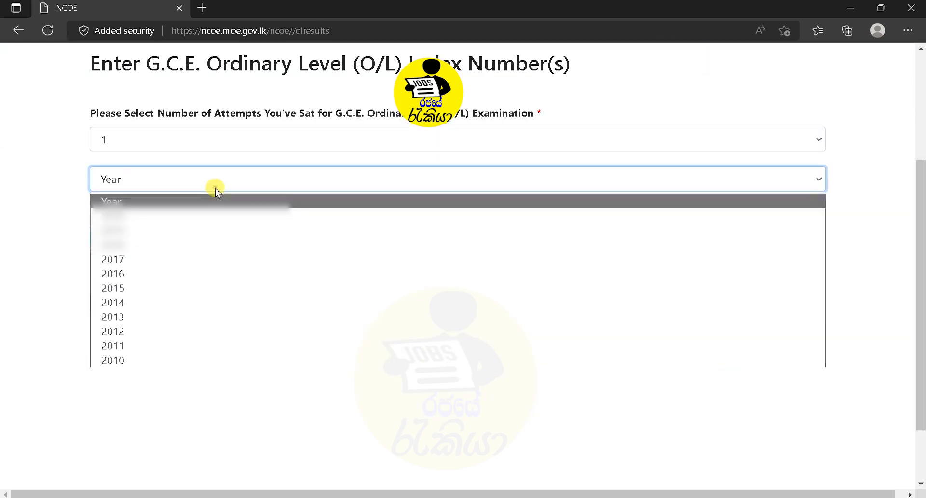
left_click(144, 287)
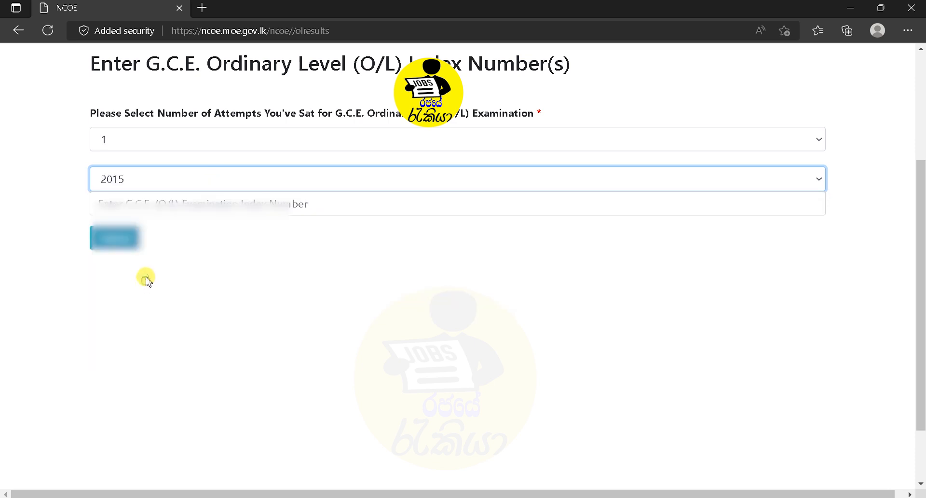
Enter the O/L index number, review the all-A results sheet and continue.
left_click(193, 197)
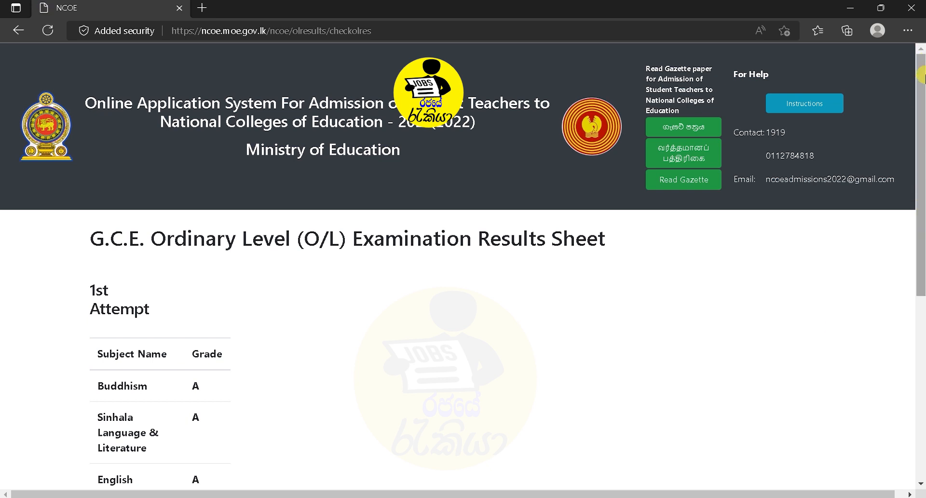
left_click_drag(922, 76, 921, 393)
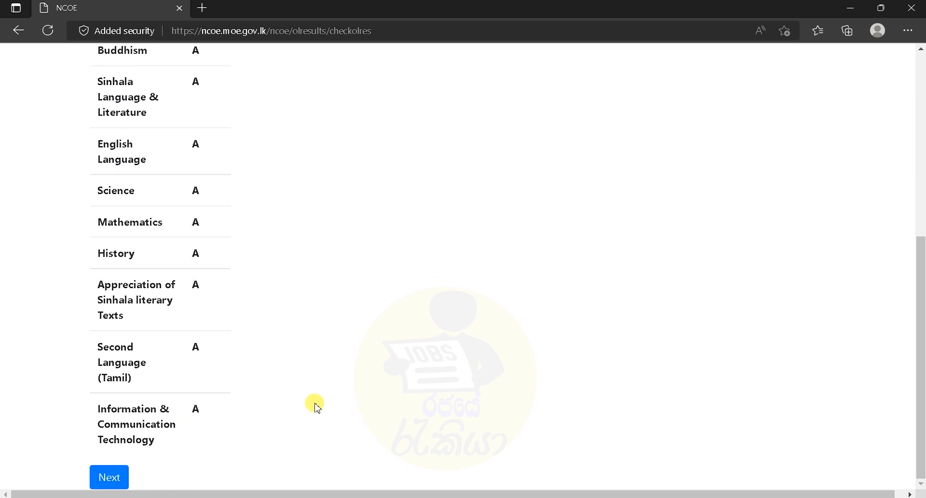
left_click(118, 480)
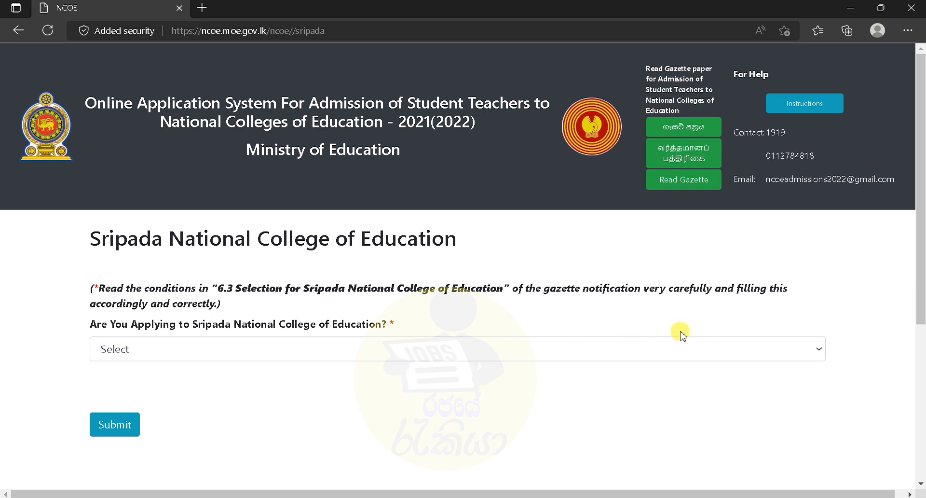
Answer No to applying to Sripada National College of Education and submit.
scroll(922, 297, "down", 2)
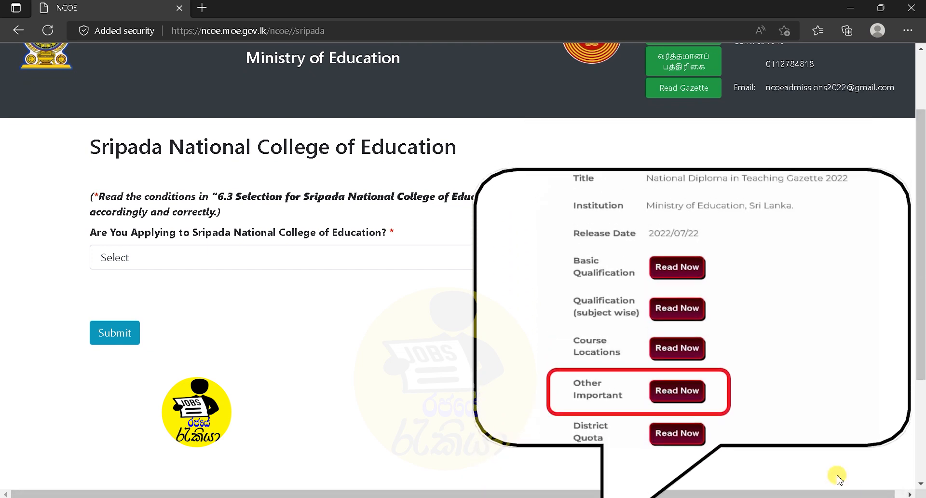
left_click(285, 248)
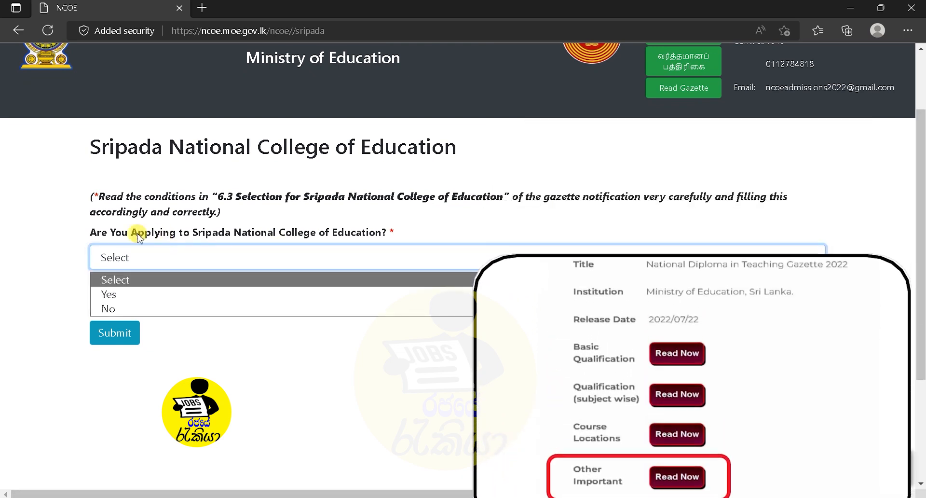
left_click(161, 308)
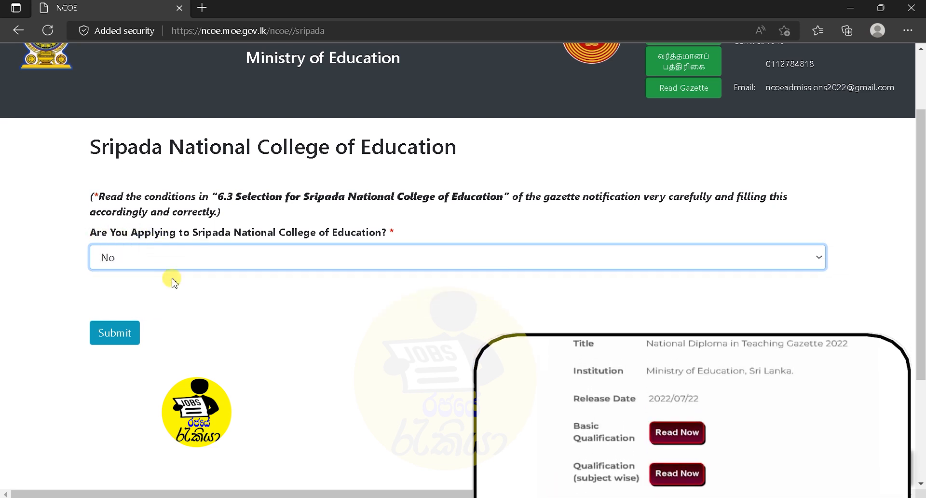
left_click(115, 338)
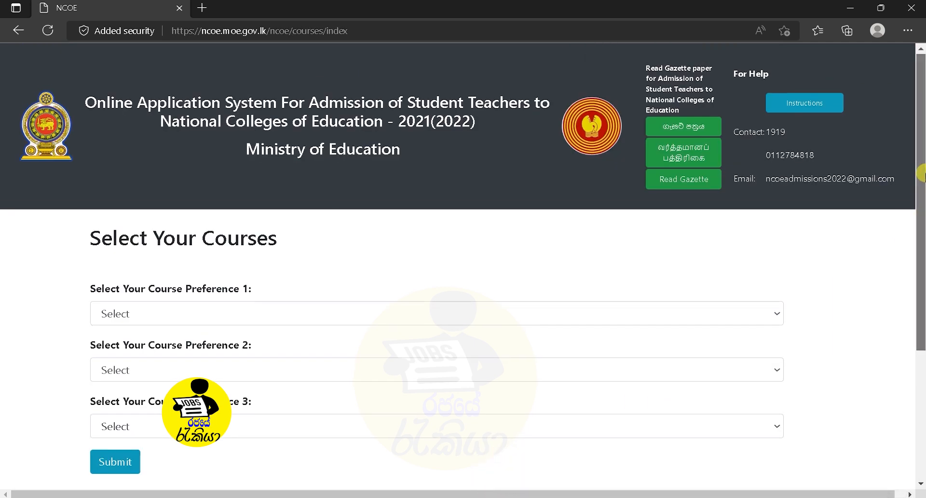
Set course preference 1 to 6 - Mathematics (Sinhala).
scroll(922, 209, "down", 1)
mouse_move(923, 208)
left_mouse_down()
mouse_move(922, 222)
mouse_move(923, 206)
left_mouse_up()
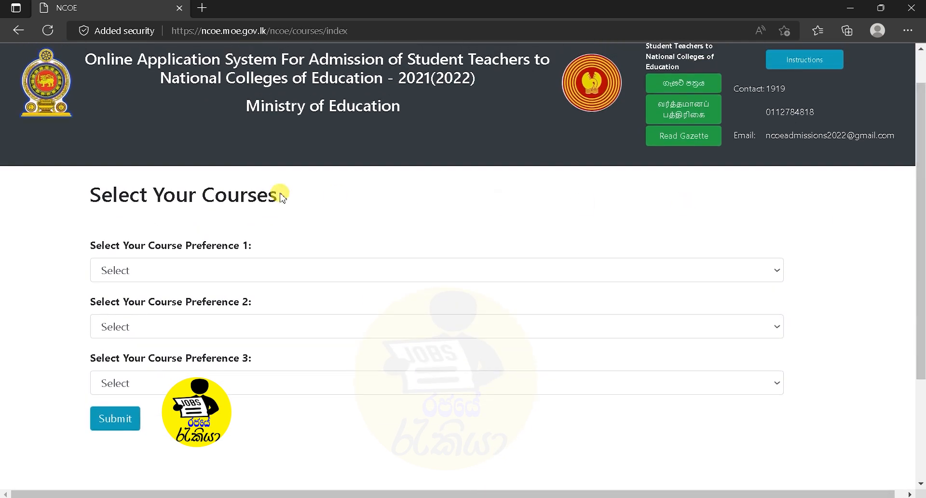
left_click_drag(90, 243, 271, 247)
left_click(286, 236)
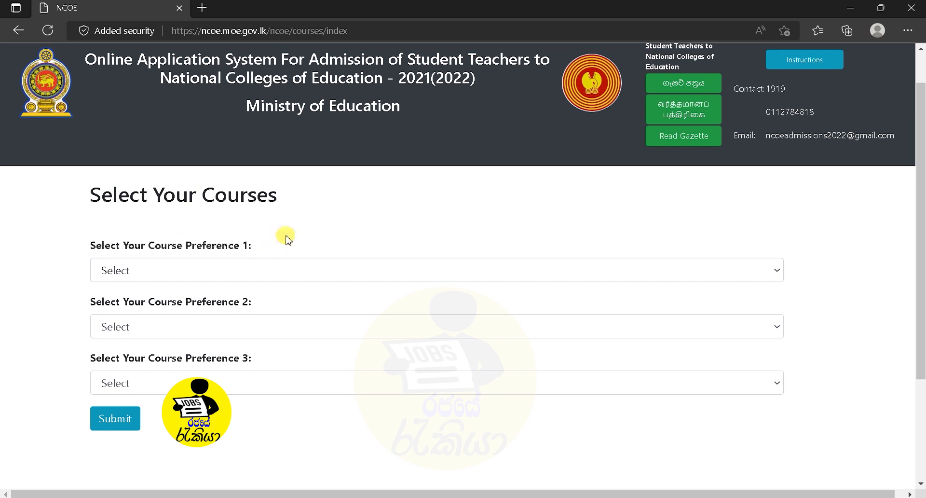
left_click(646, 273)
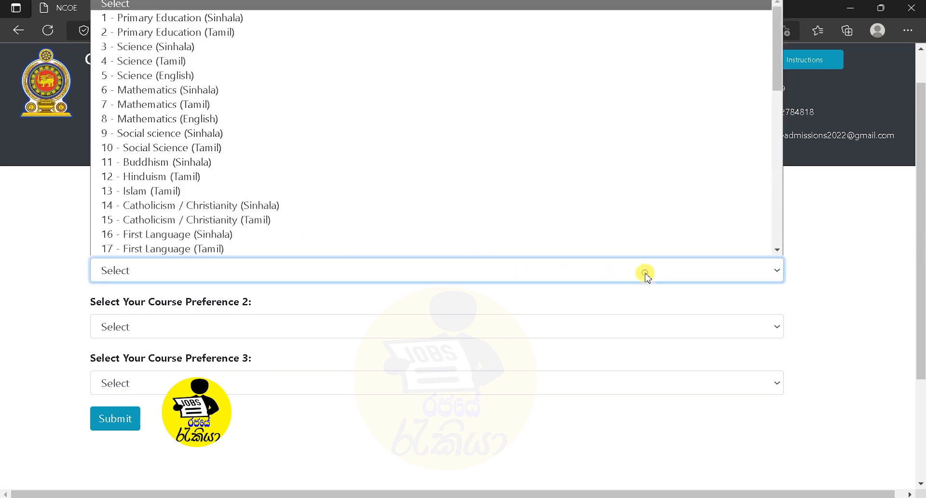
left_click(845, 275)
left_click(614, 282)
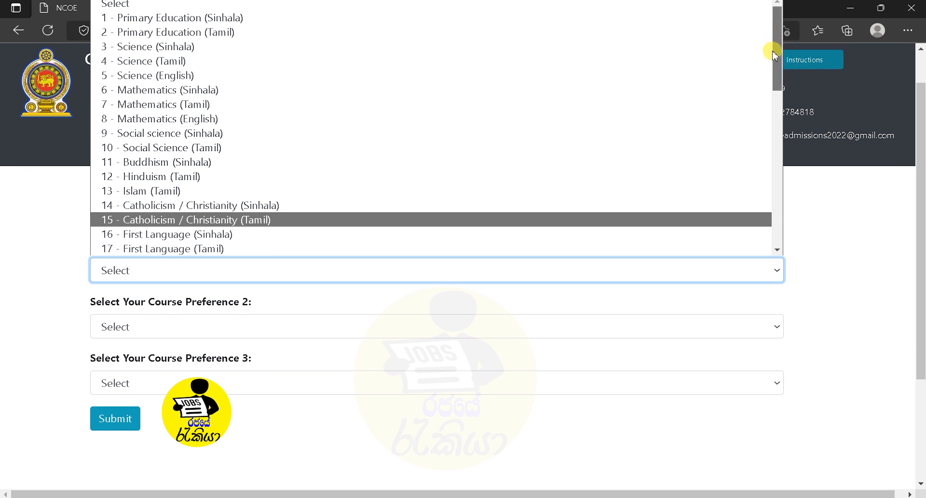
scroll(772, 56, "down", 1)
scroll(772, 33, "up", 1)
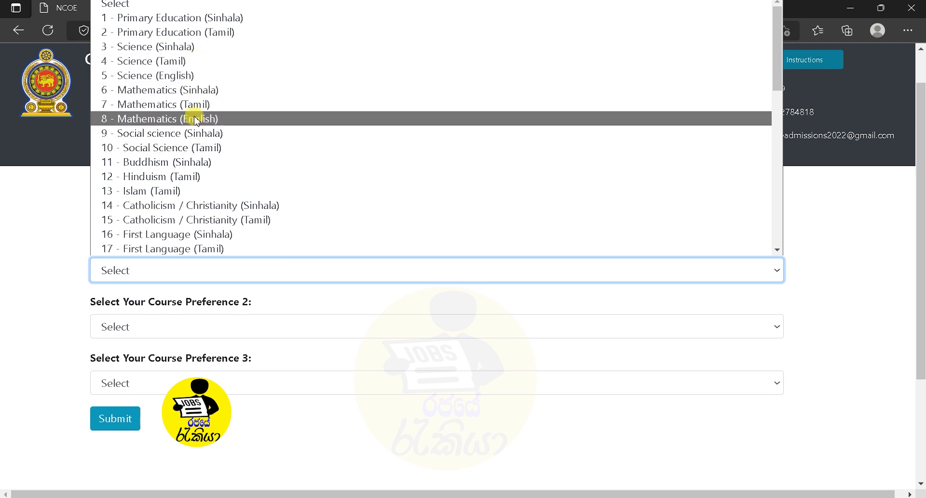
left_click(196, 119)
left_click(207, 262)
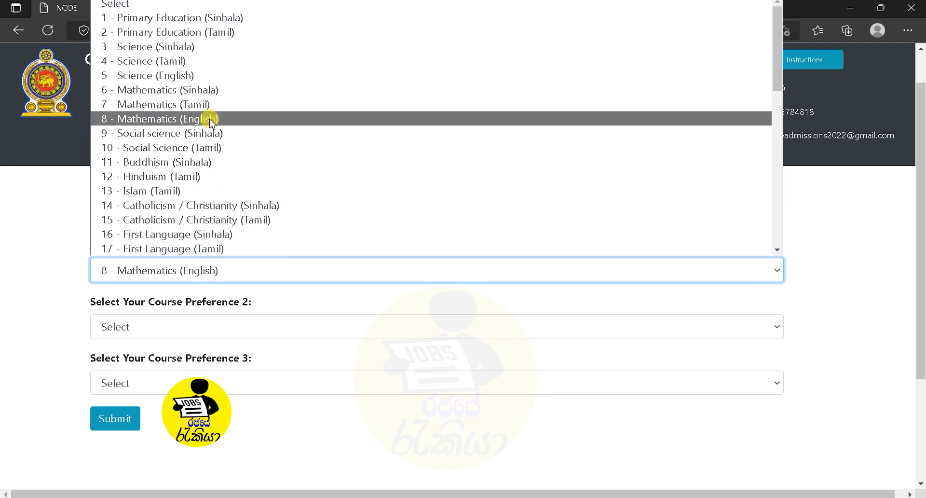
left_click(209, 91)
Set preference 2 to Science (Sinhala), preference 3 to ICT (Sinhala), and submit.
left_click(221, 328)
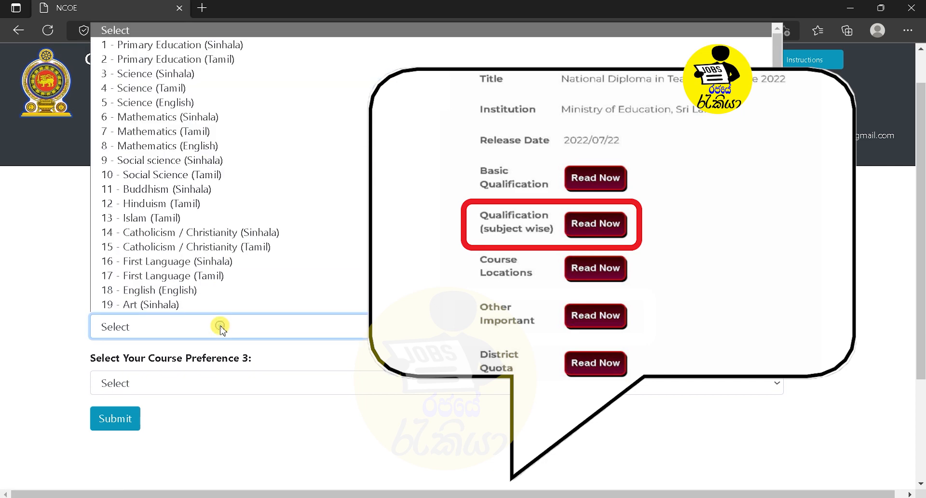
left_click(221, 74)
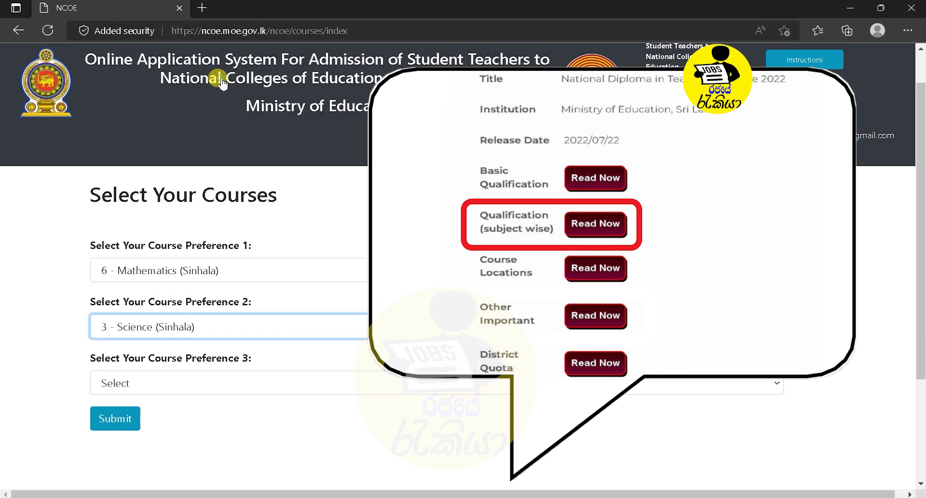
left_click(232, 379)
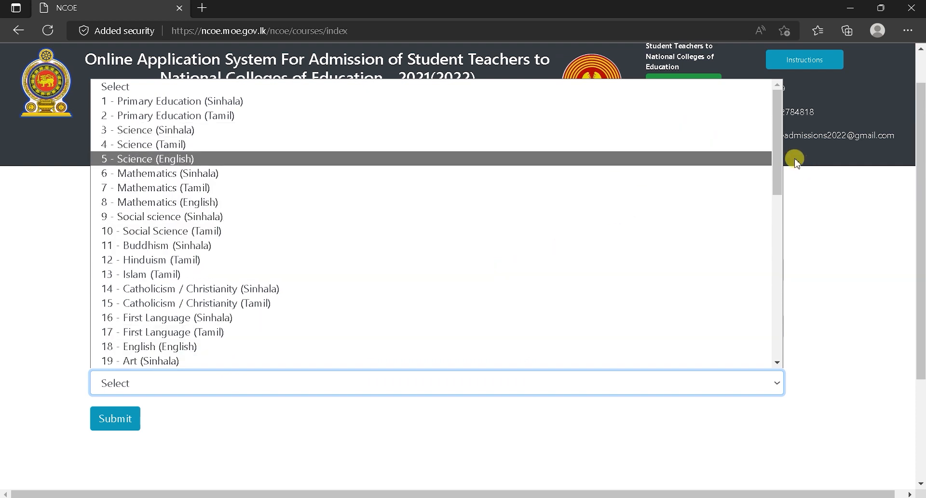
left_click_drag(777, 145, 733, 140)
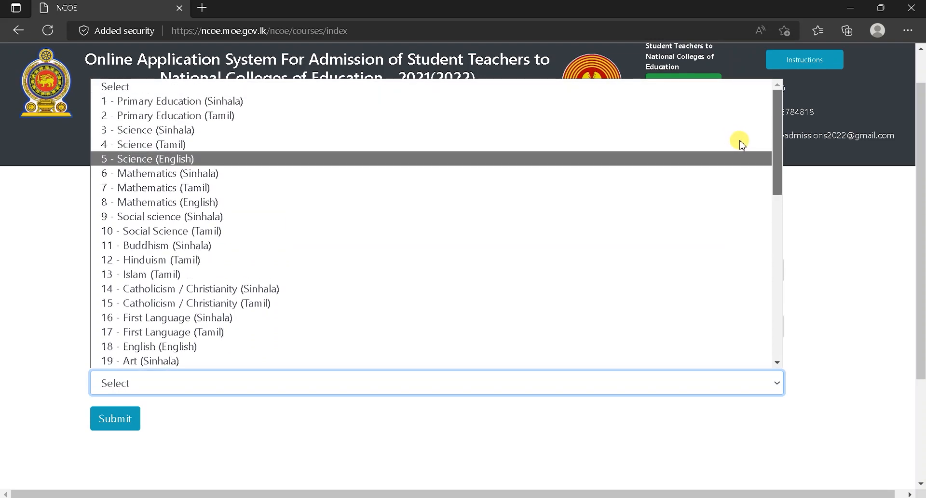
left_click_drag(745, 147, 777, 300)
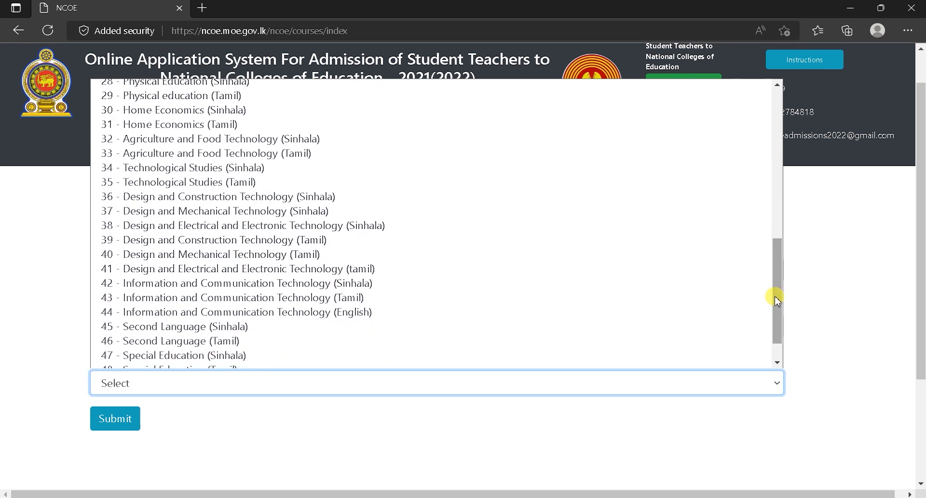
left_click(310, 283)
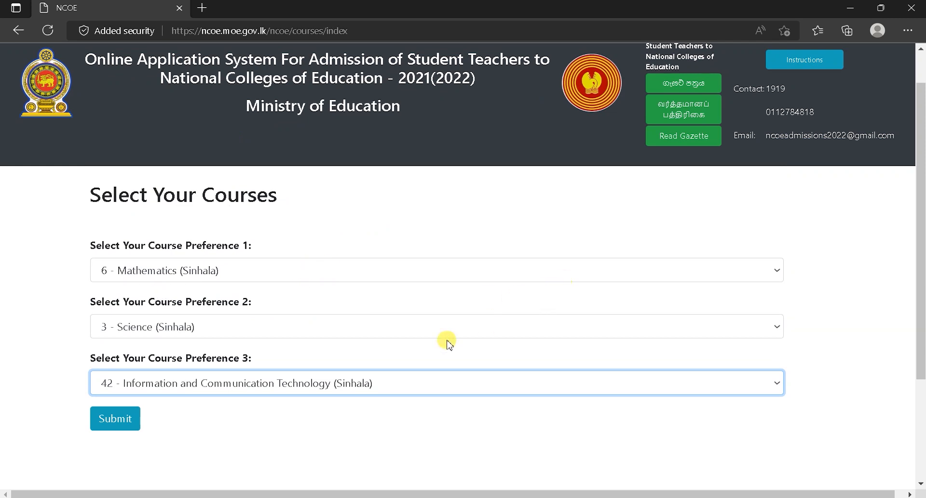
left_click(754, 340)
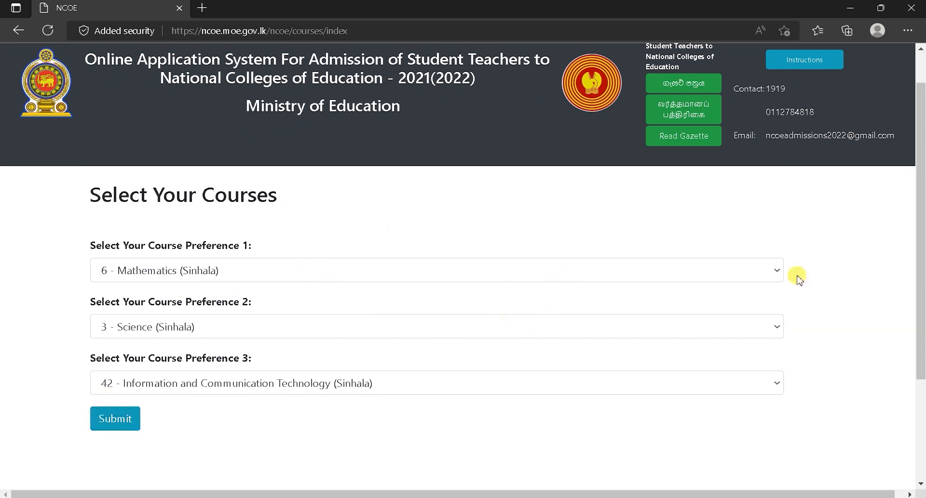
scroll(921, 241, "down", 1)
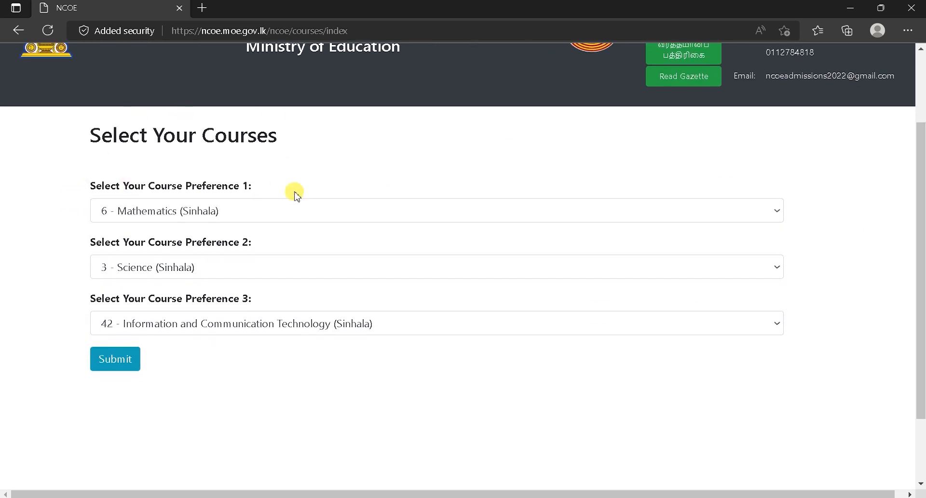
left_click(120, 361)
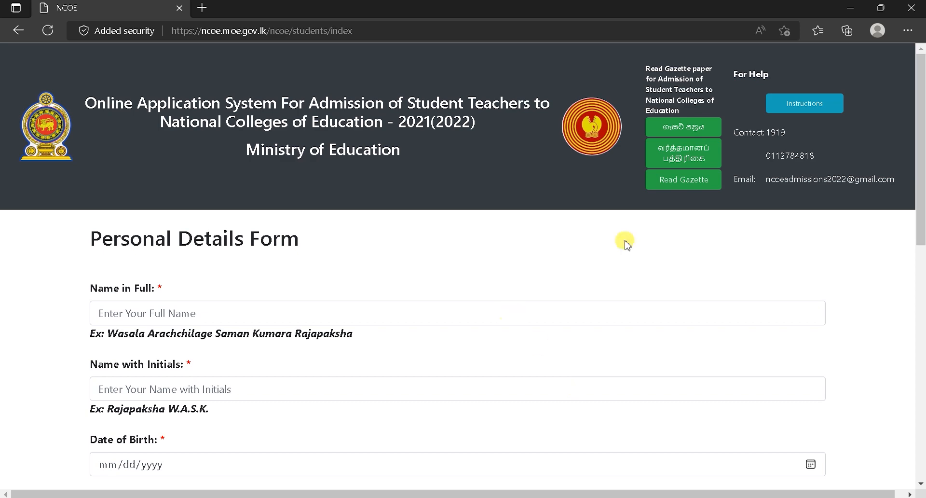
Type the applicant's full name into the Name in Full field.
scroll(922, 123, "down", 1)
left_click_drag(921, 124, 921, 192)
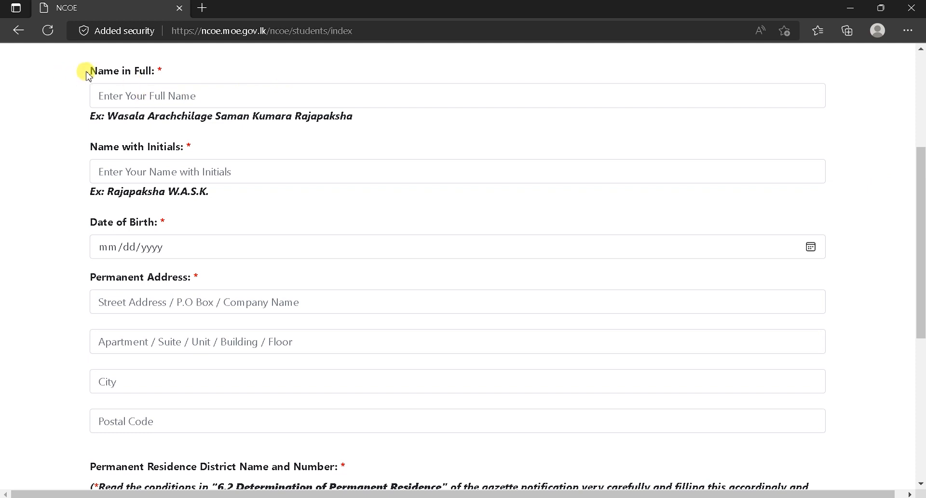
scroll(88, 72, "up", 5)
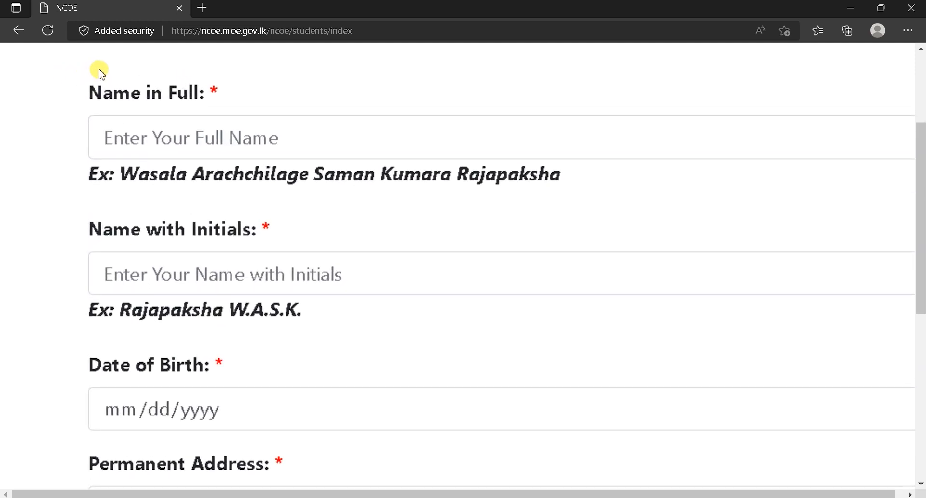
left_click_drag(87, 87, 207, 92)
left_click(210, 152)
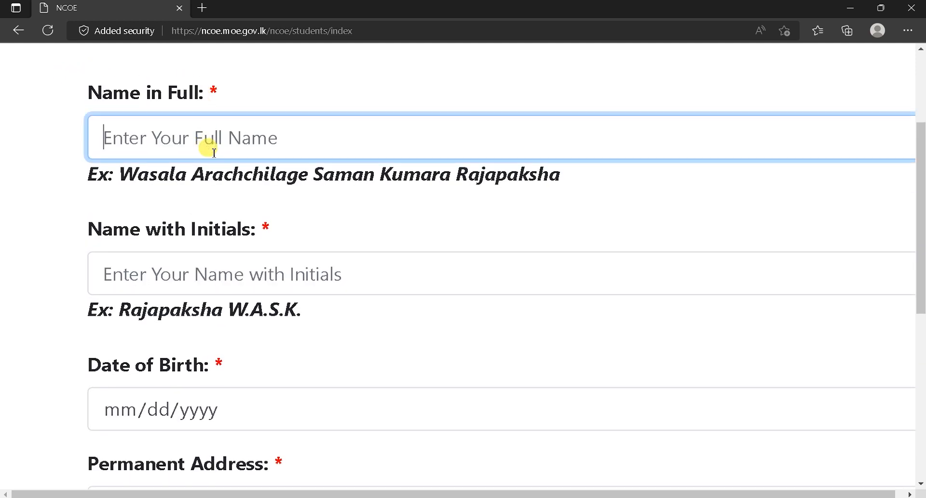
left_click_drag(586, 172, 121, 170)
left_click(211, 140)
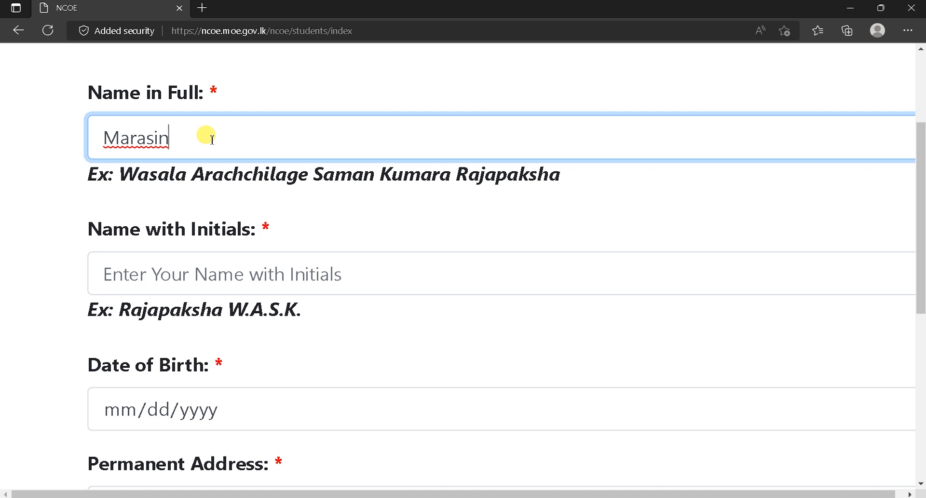
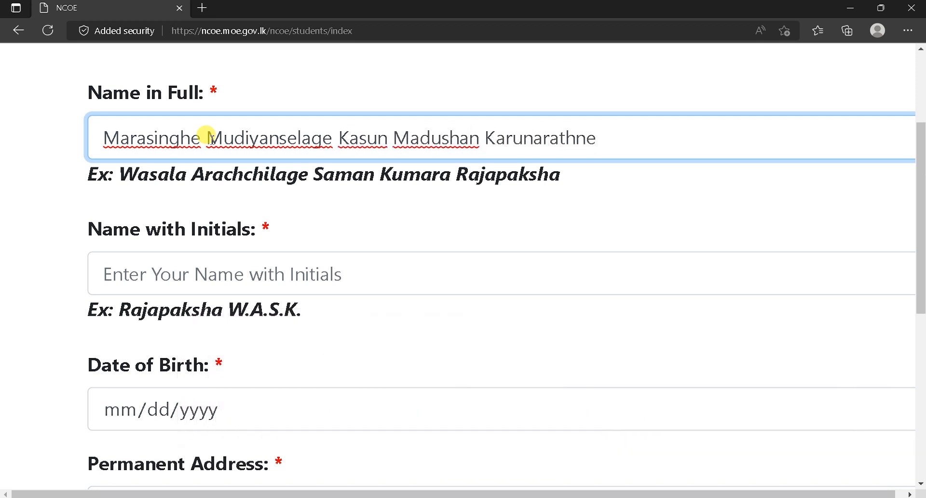
left_click_drag(567, 172, 116, 174)
left_click(120, 138)
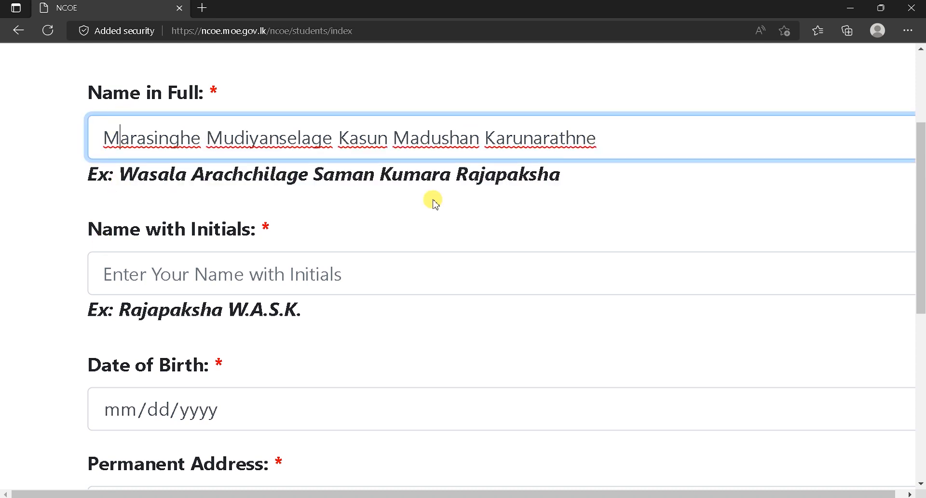
Enter the applicant's surname with initials in the Name with Initials field.
left_click_drag(253, 231, 120, 238)
left_click(145, 239)
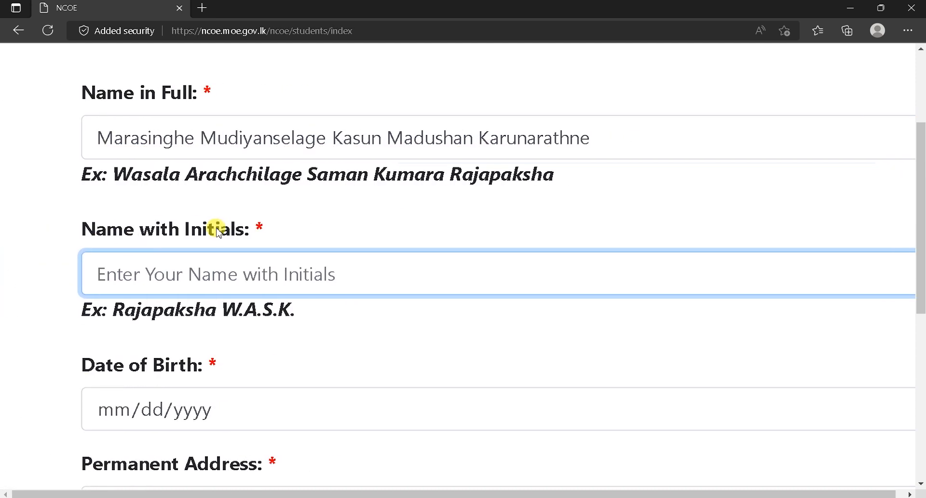
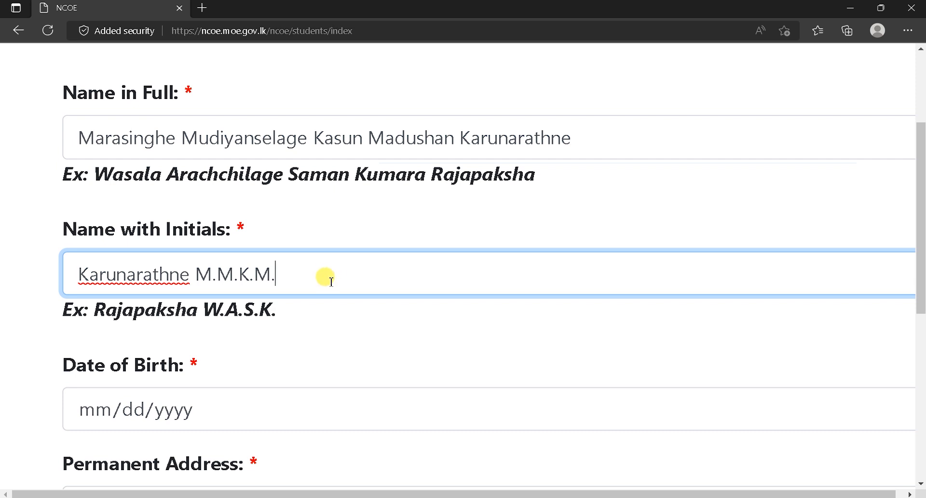
scroll(322, 280, "down", 4)
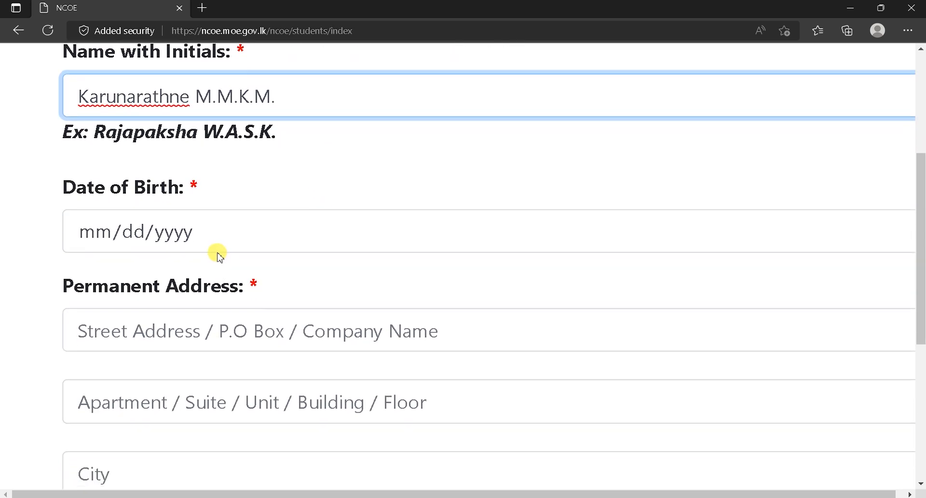
left_click(202, 230)
left_click(174, 229)
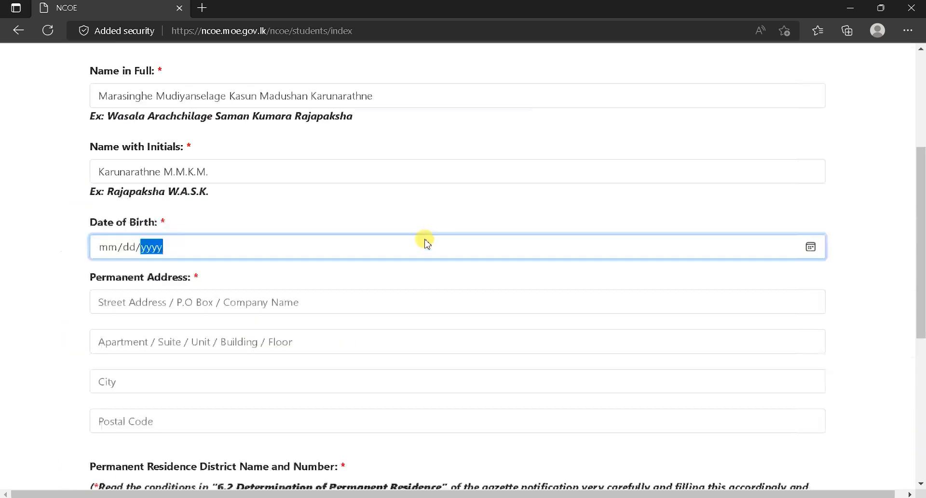
left_click(811, 247)
left_click(141, 276)
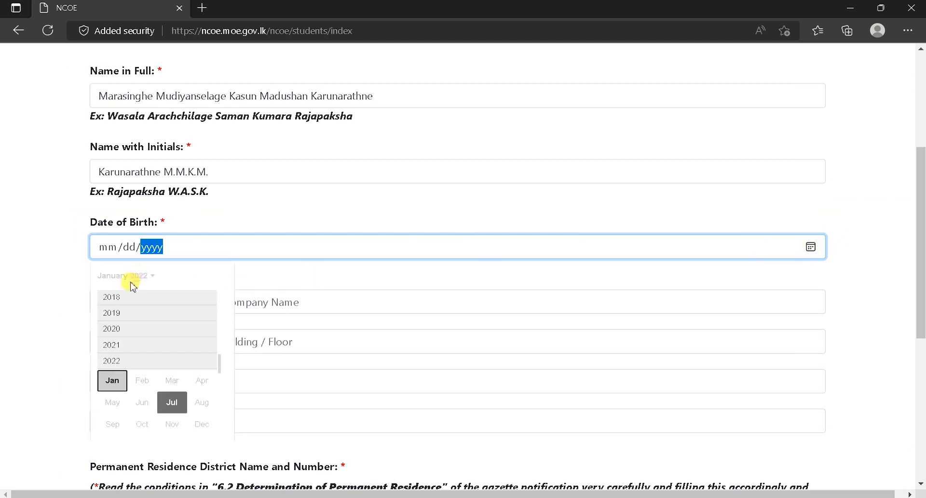
scroll(221, 368, "up", 3)
left_click(180, 277)
left_click(180, 277)
scroll(221, 347, "up", 3)
scroll(218, 333, "up", 4)
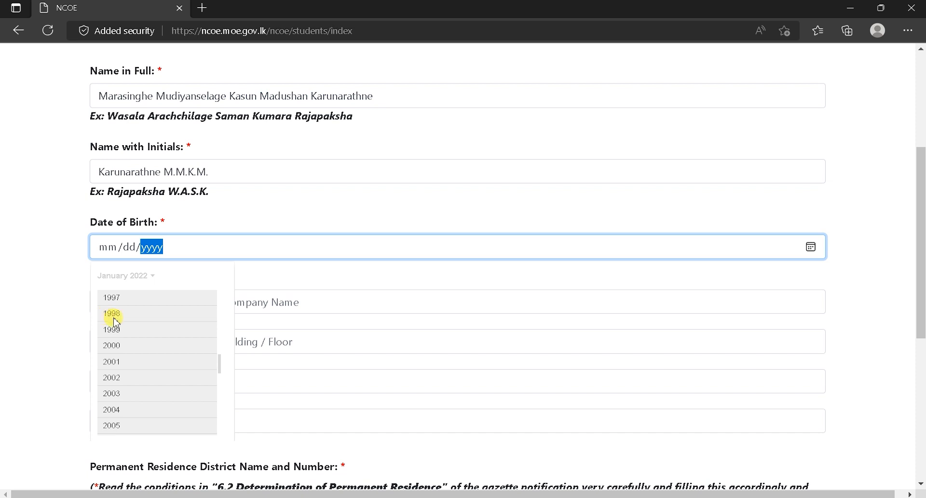
left_click(114, 318)
left_click(173, 343)
left_click(215, 375)
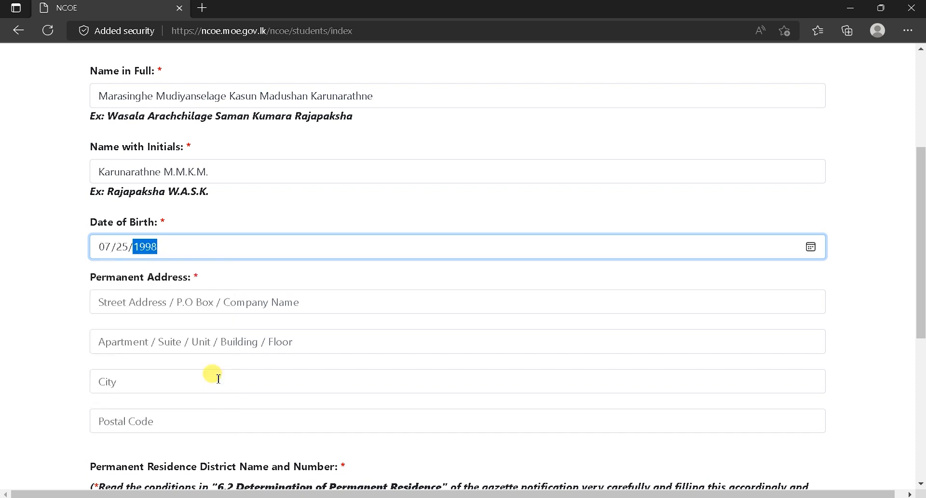
Fill in the street and second address lines, then copy the town name Kadugannawa.
left_click(203, 305)
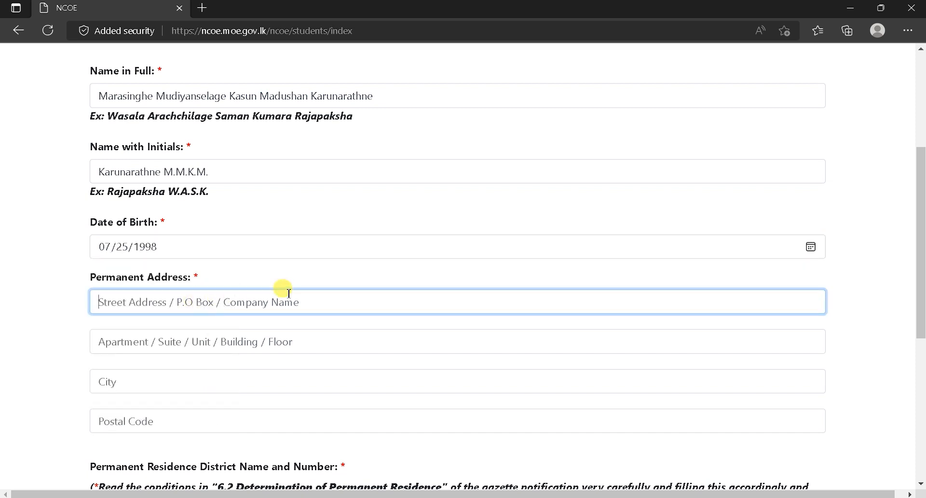
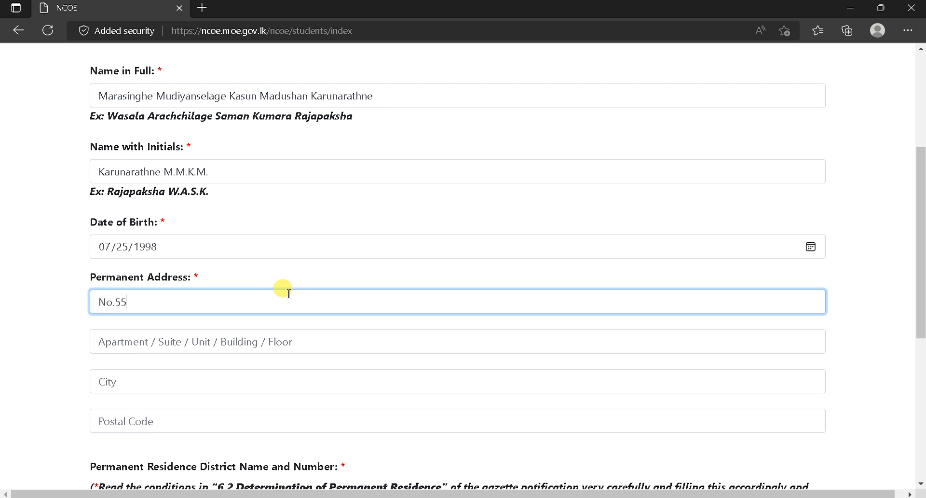
left_click_drag(182, 303, 4, 320)
key("BackSpace")
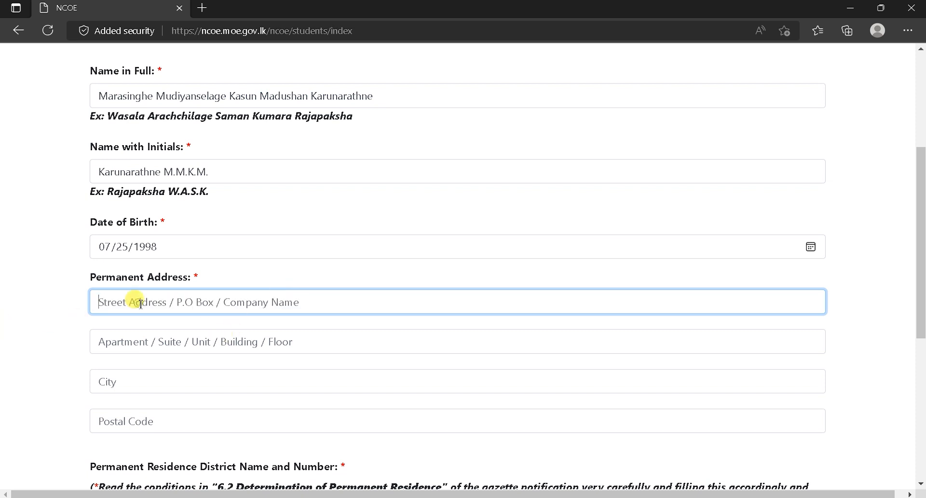
left_click(151, 340)
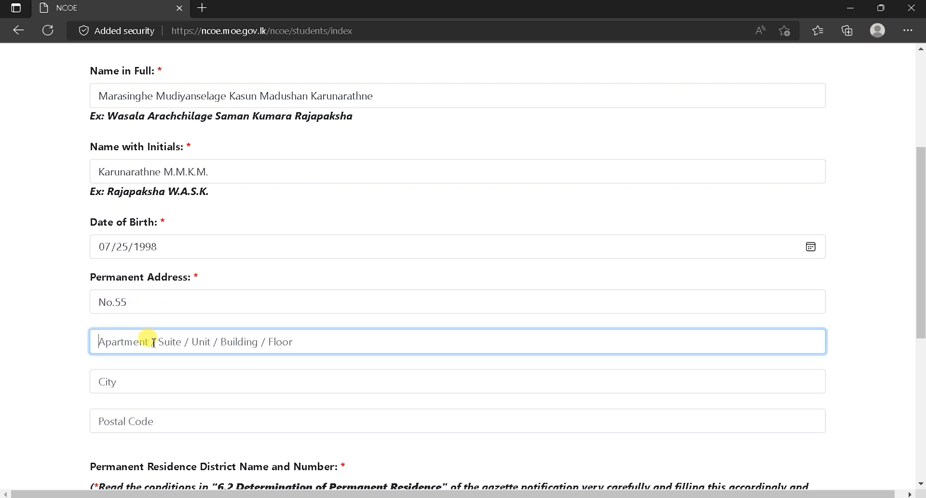
type("Kas")
left_click(179, 390)
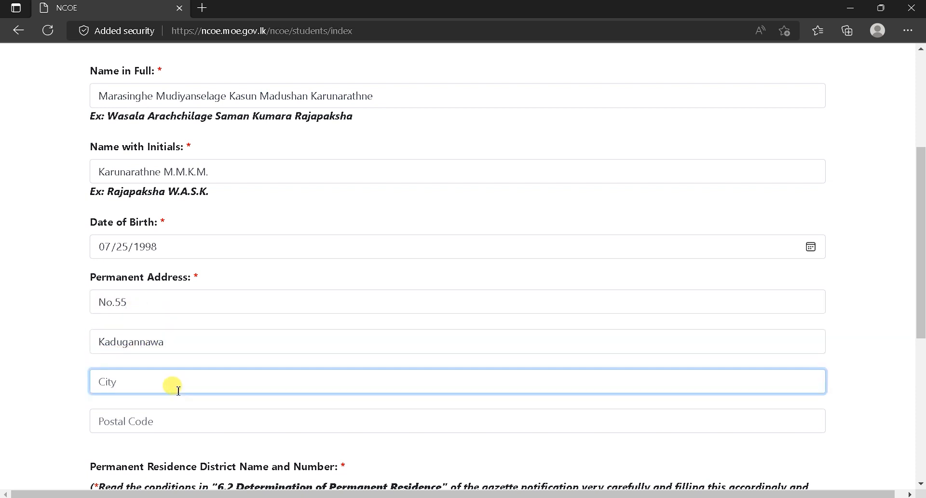
left_click(182, 420)
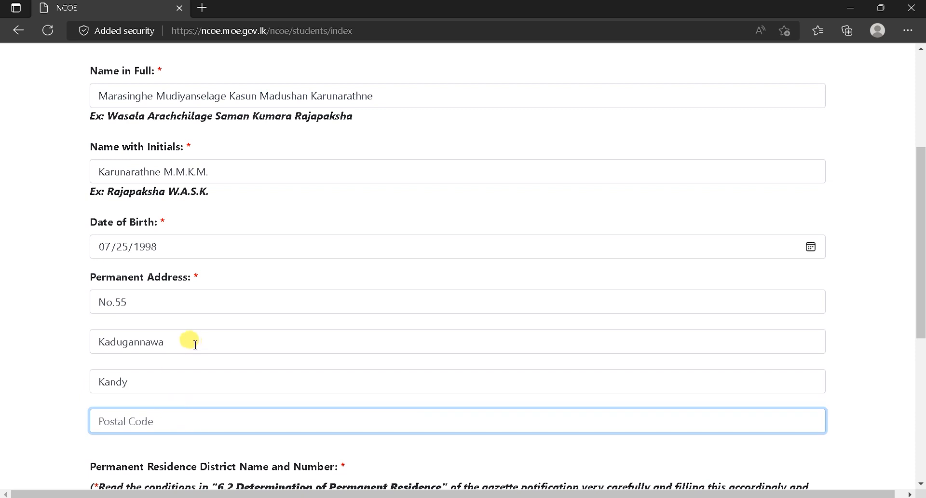
left_click_drag(191, 341, 101, 342)
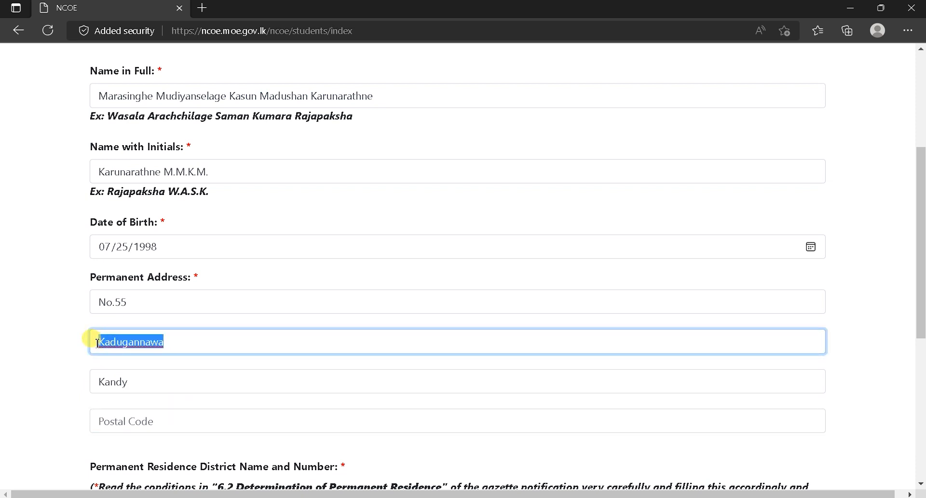
key("ctrl+c")
Search 'Kadugannawa postal code' in a new tab, copy 20300, and return to the form.
key("ctrl+t")
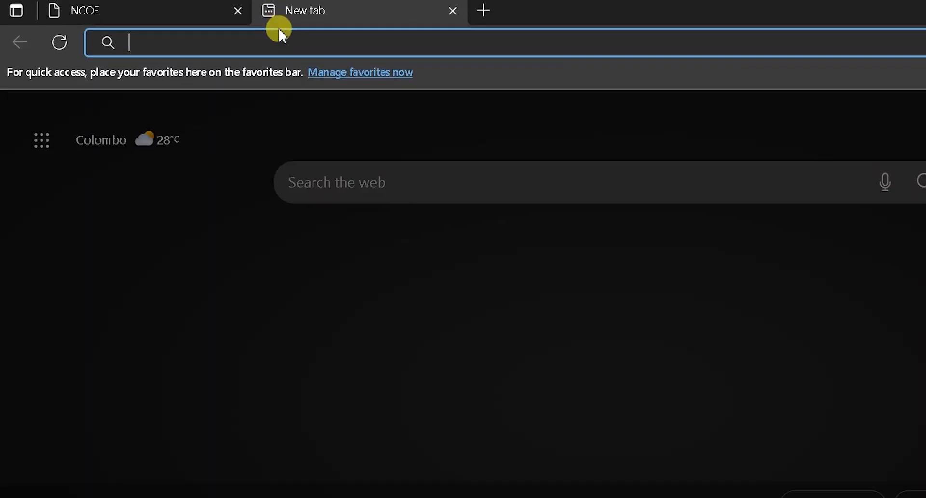
key("ctrl+v")
type("post")
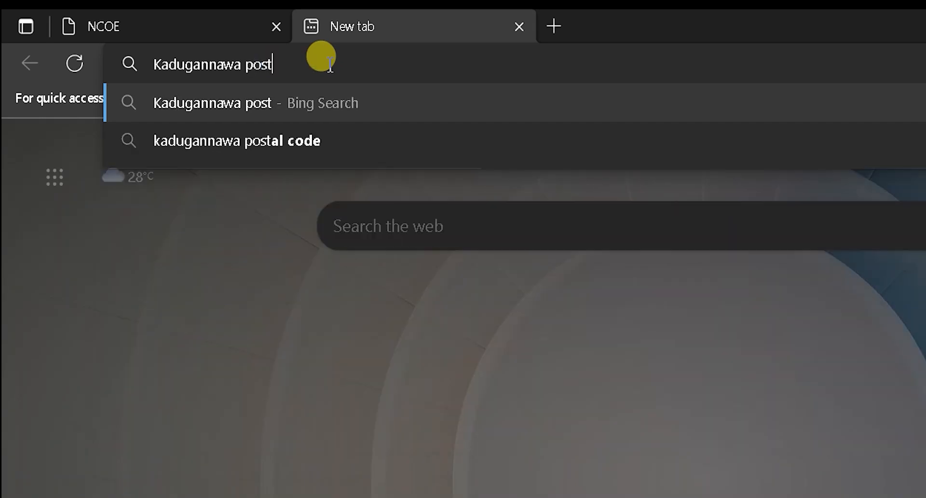
type("al cod")
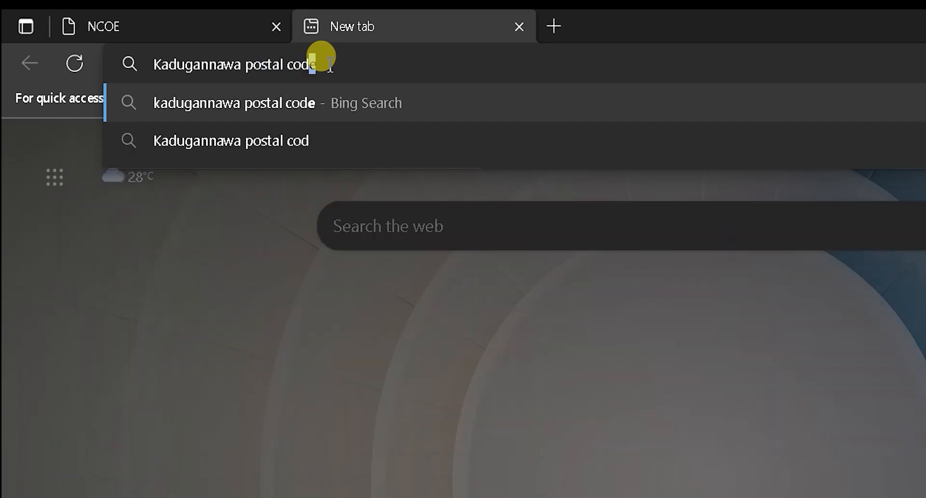
type("e")
key("Return")
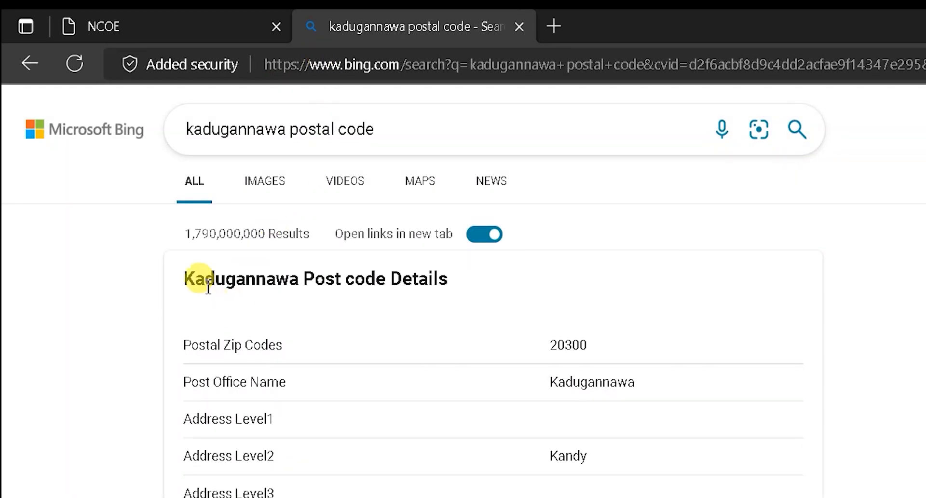
left_click_drag(606, 347, 541, 348)
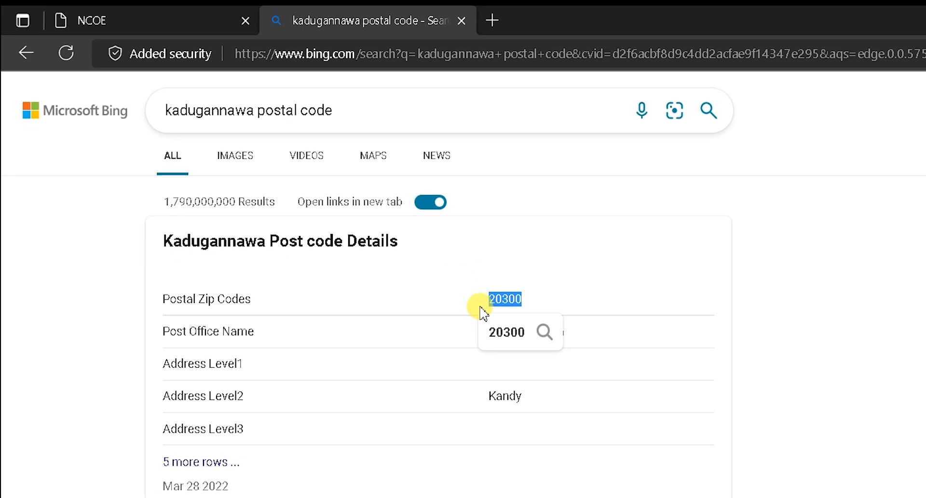
left_click(111, 20)
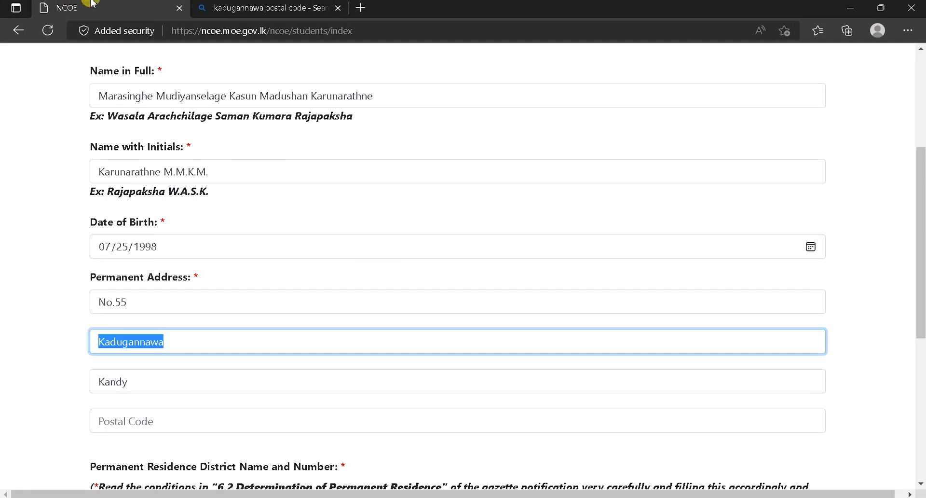
Paste postal code 20300 and choose D04 - Kandy as the residence district.
left_click(187, 294)
left_click(154, 420)
key("ctrl+v")
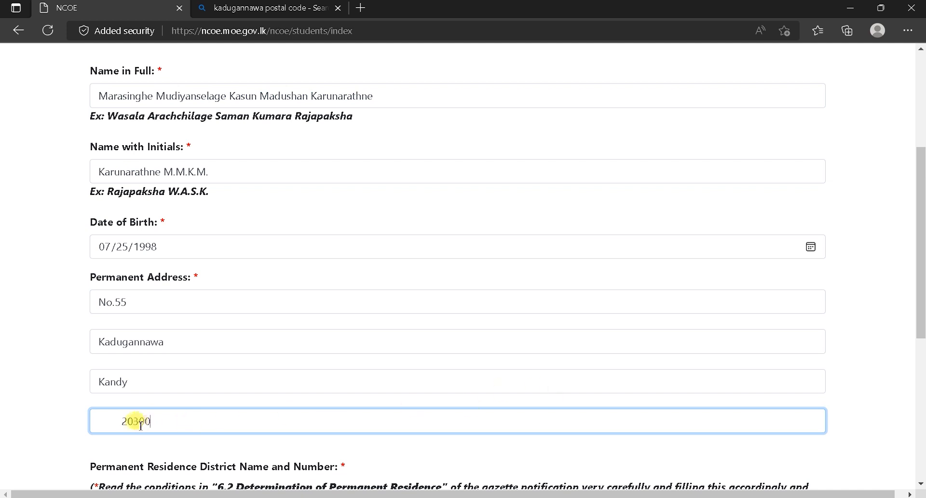
left_click(122, 418)
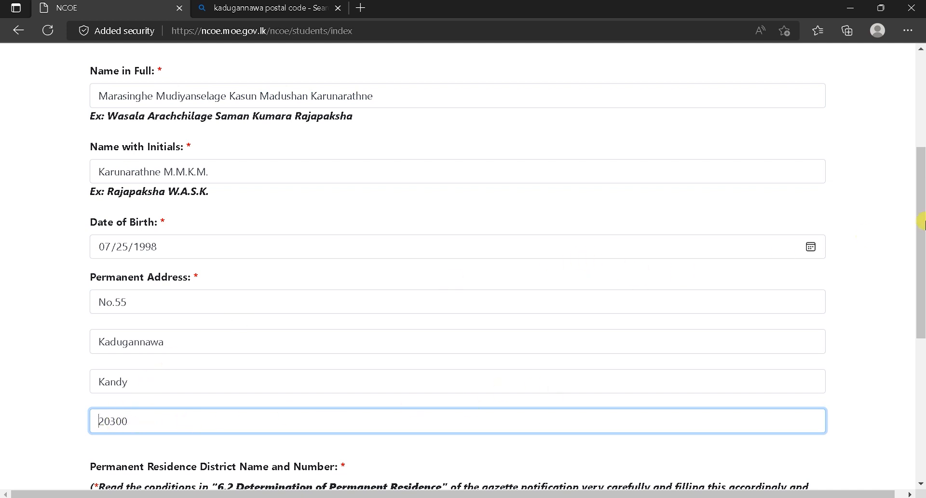
left_click_drag(922, 201, 922, 344)
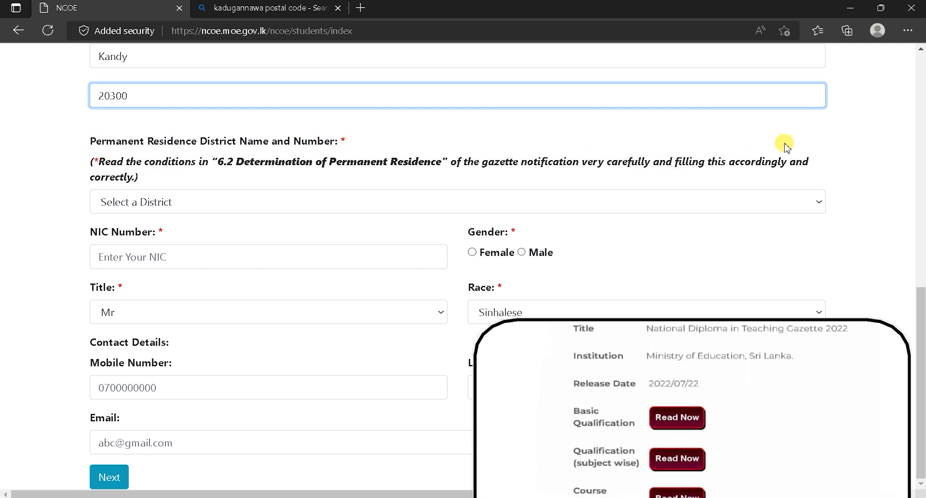
left_click_drag(812, 161, 98, 161)
left_click(263, 199)
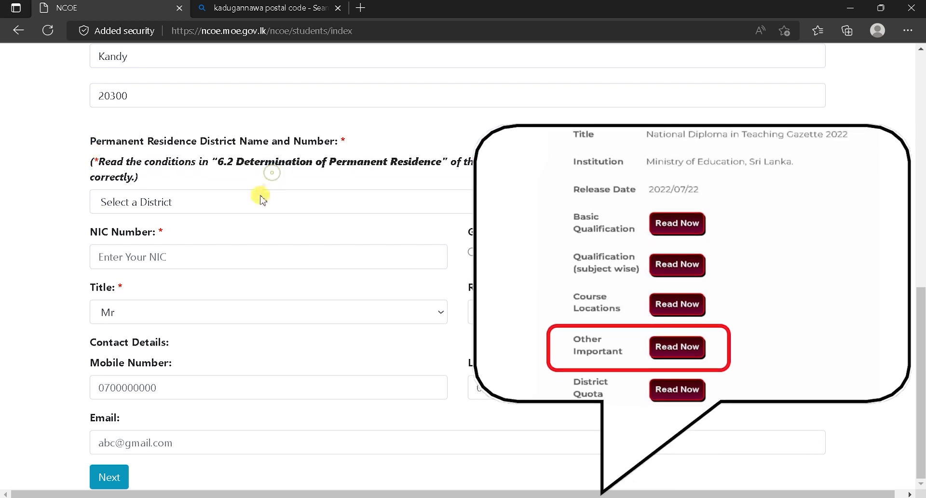
scroll(816, 338, "down", 2)
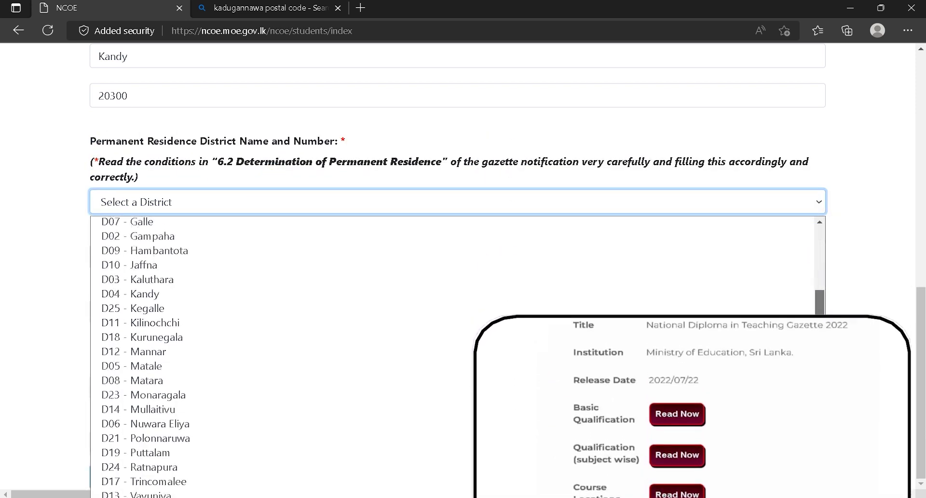
left_click(273, 292)
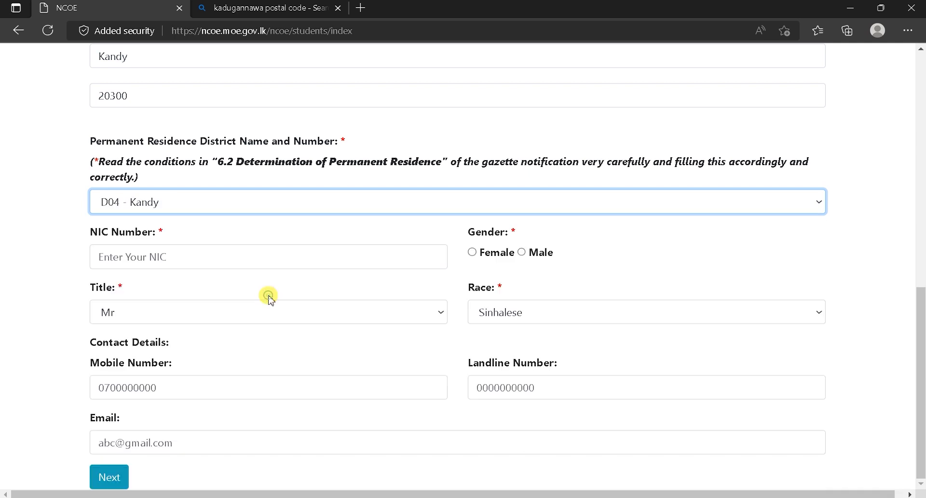
Enter the NIC number, set gender Male, title Mr and race Sinhalese.
left_click(272, 266)
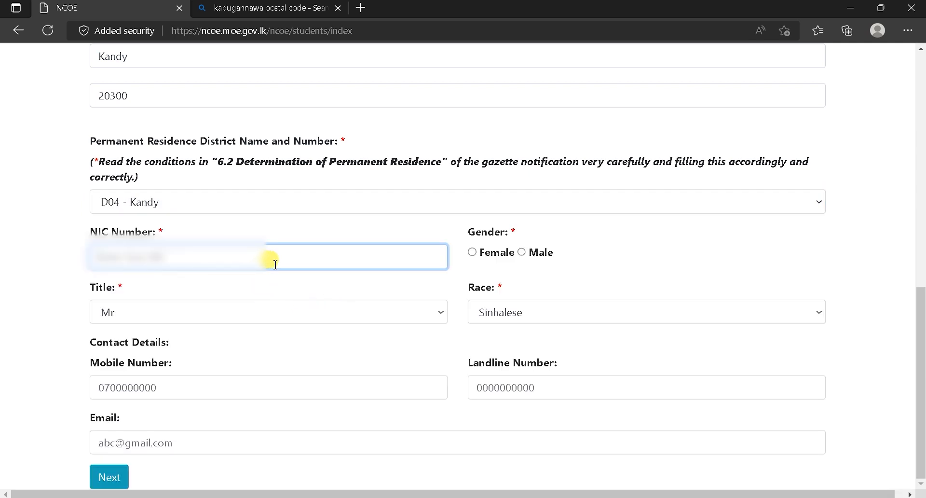
type("2")
left_click(523, 253)
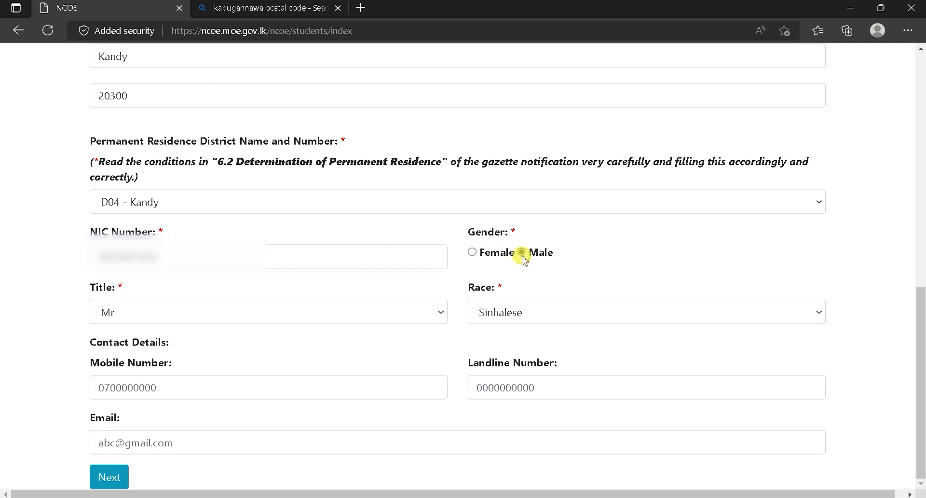
left_click(273, 314)
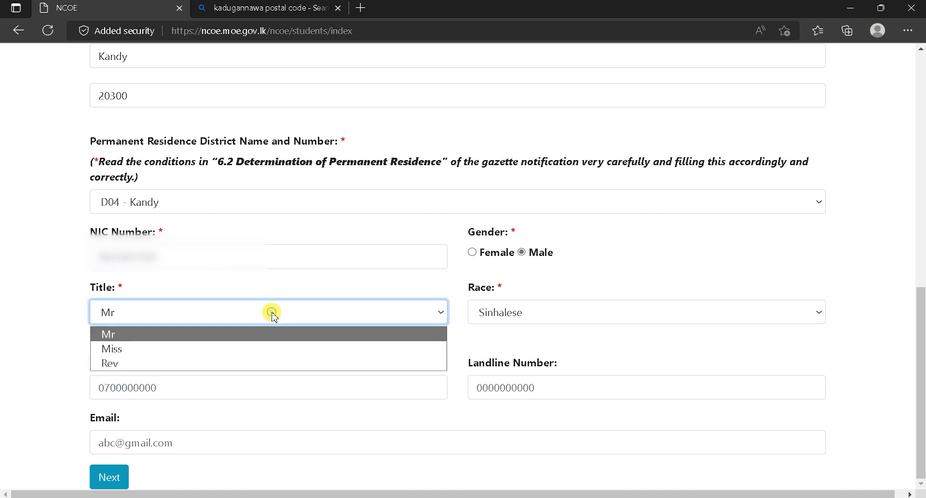
left_click(246, 336)
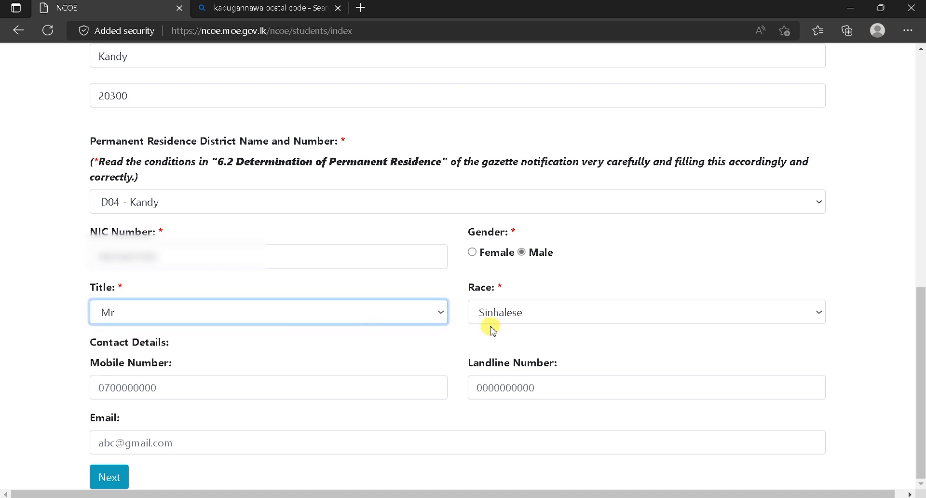
left_click(558, 320)
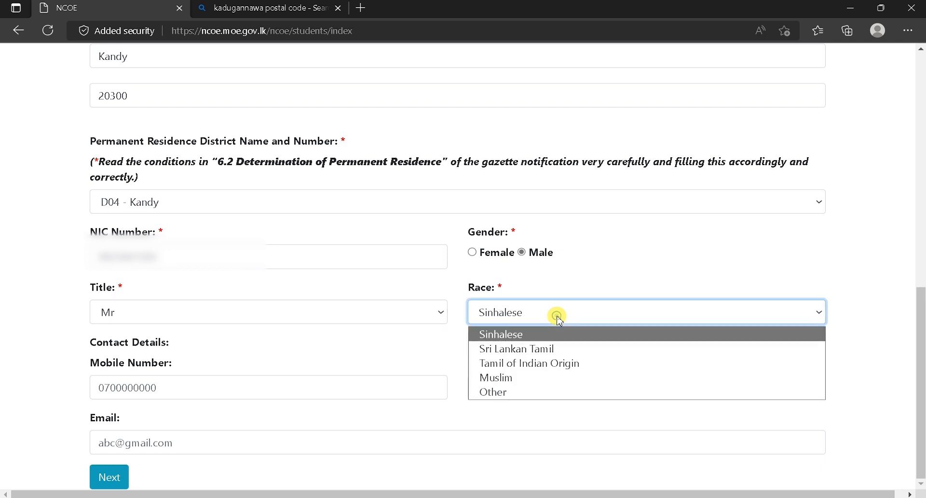
left_click(548, 332)
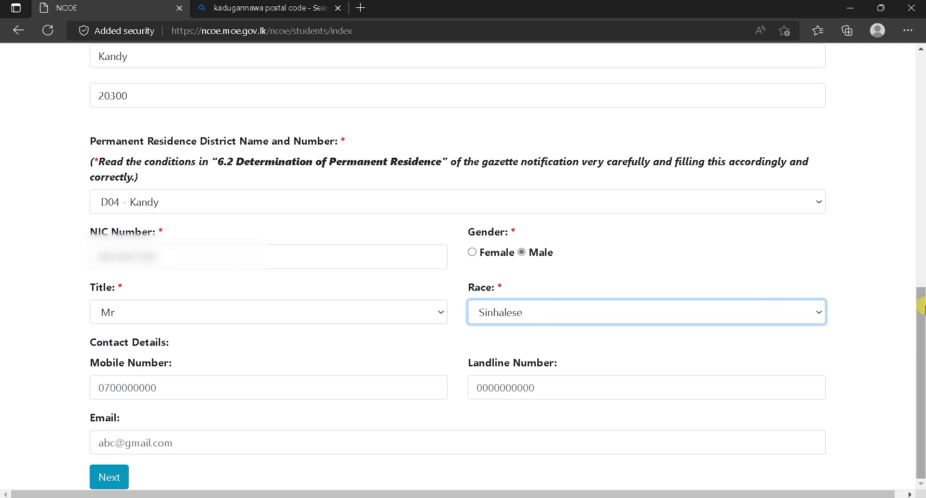
Fill in the applicant's mobile number and e-mail address.
left_click(248, 386)
left_click_drag(179, 364, 89, 365)
left_click(120, 389)
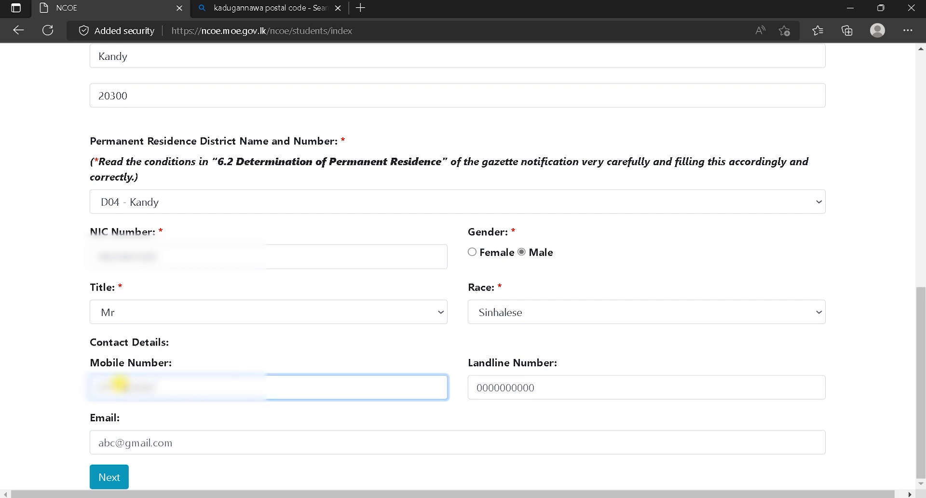
left_click(160, 444)
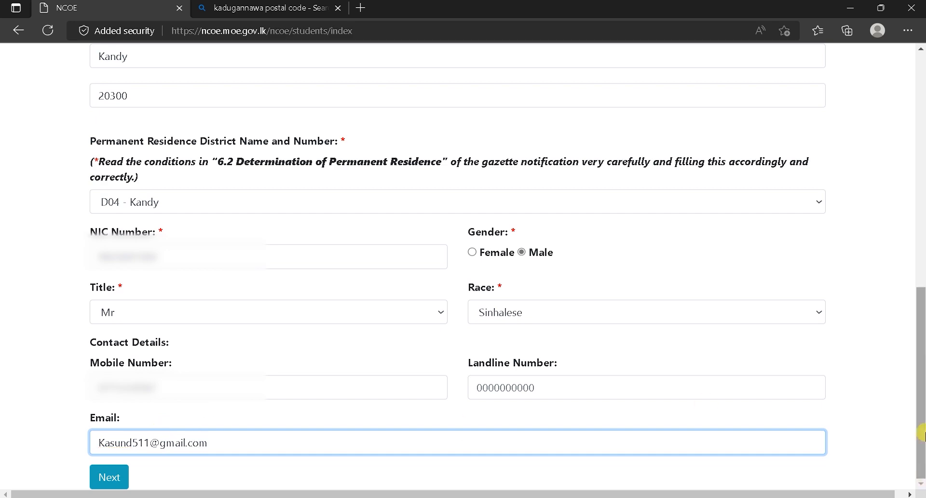
left_click_drag(921, 337, 922, 172)
scroll(922, 171, "down", 10)
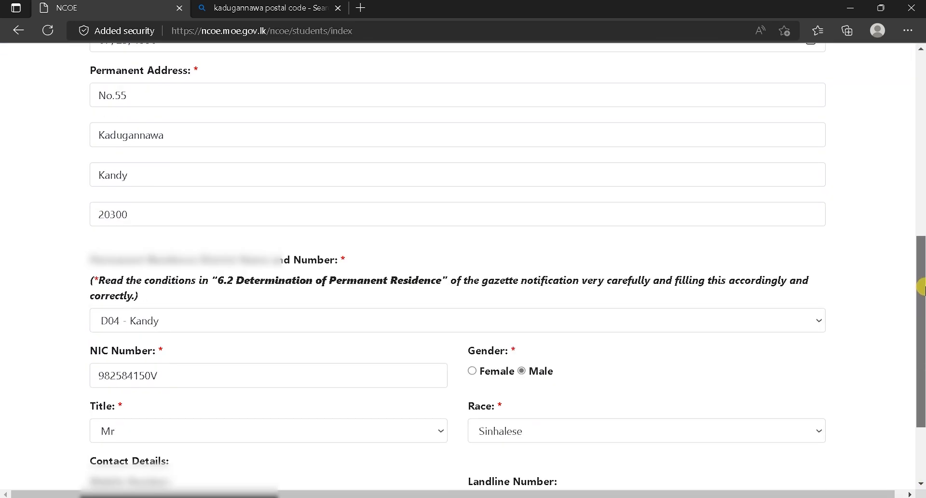
Save the personal details, open the application review and move past the checked details.
left_click(120, 477)
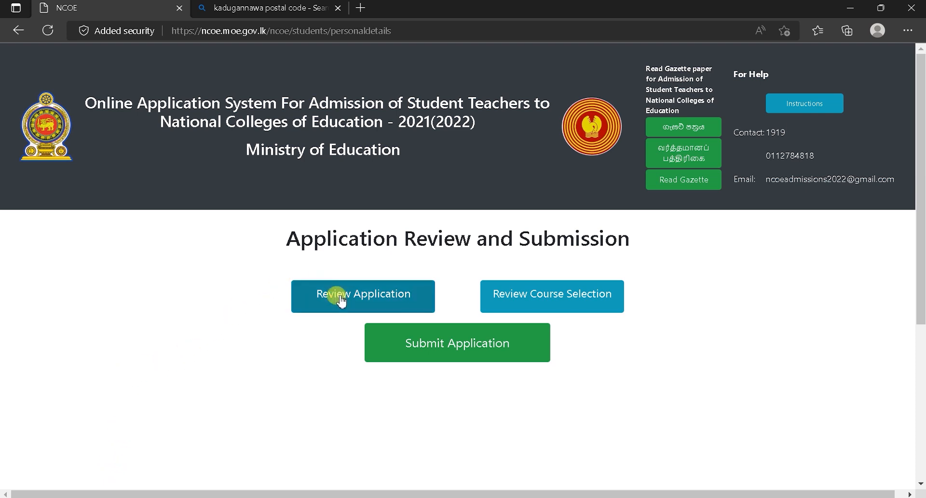
left_click(363, 300)
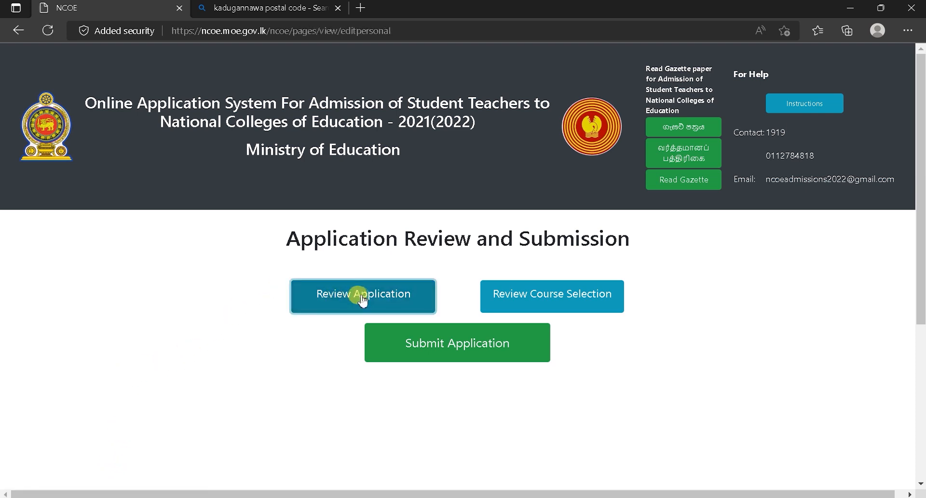
left_click_drag(923, 140, 922, 357)
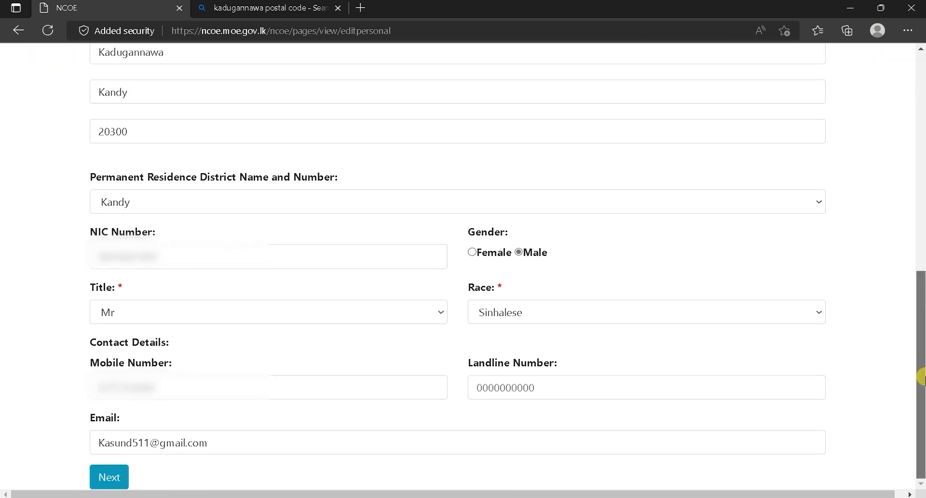
left_click(119, 478)
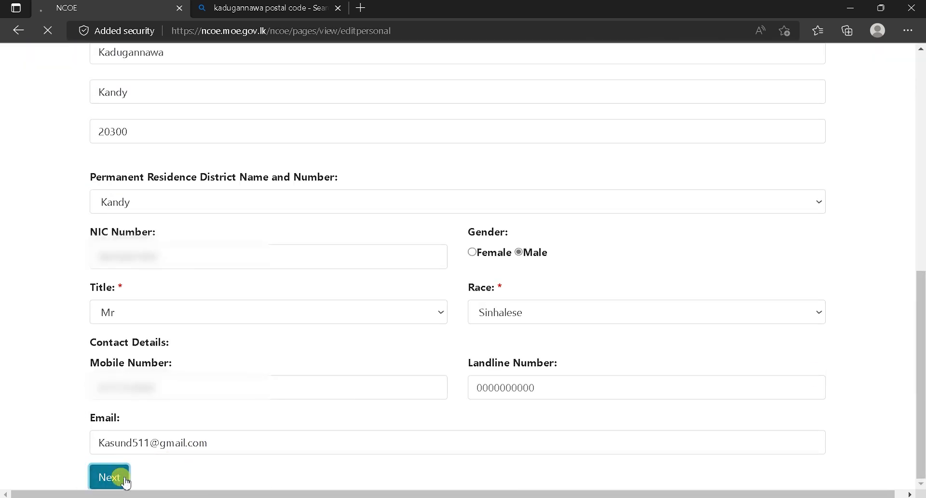
Review the Mathematics, Science and ICT (Sinhala) preferences and submit them unchanged.
left_click(519, 295)
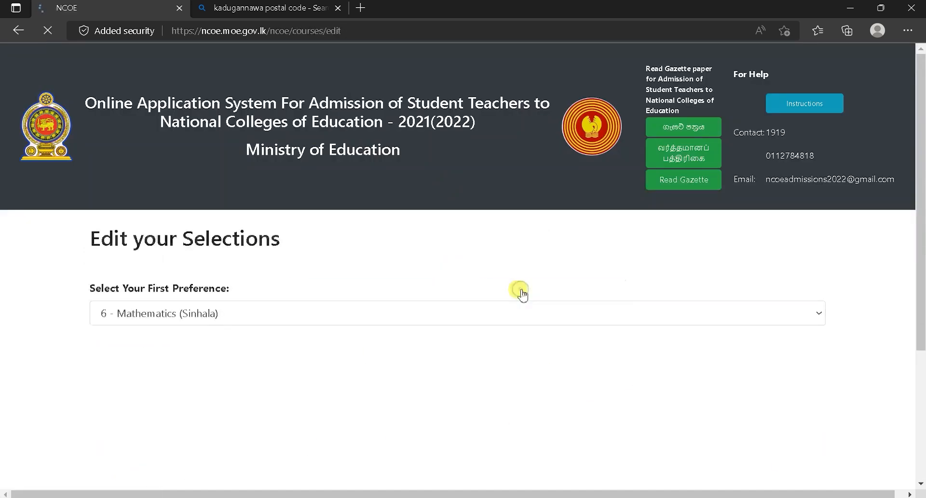
scroll(215, 270, "down", 2)
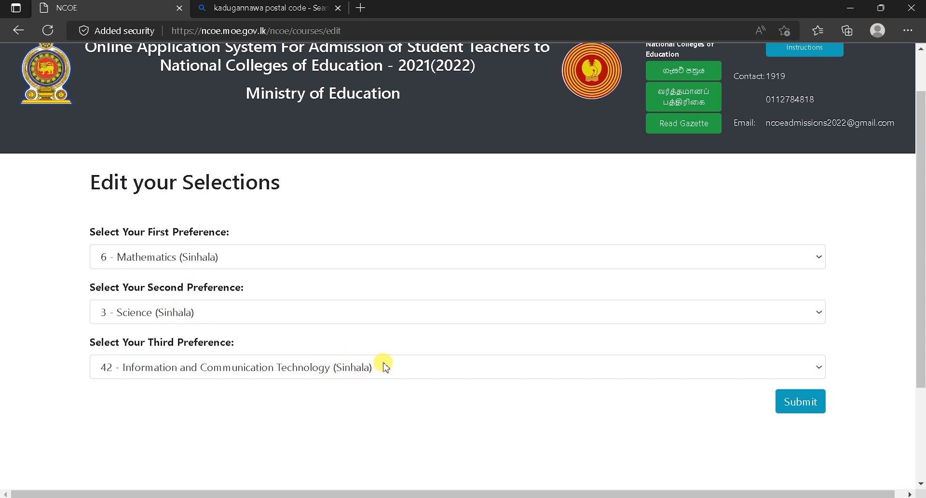
left_click(798, 401)
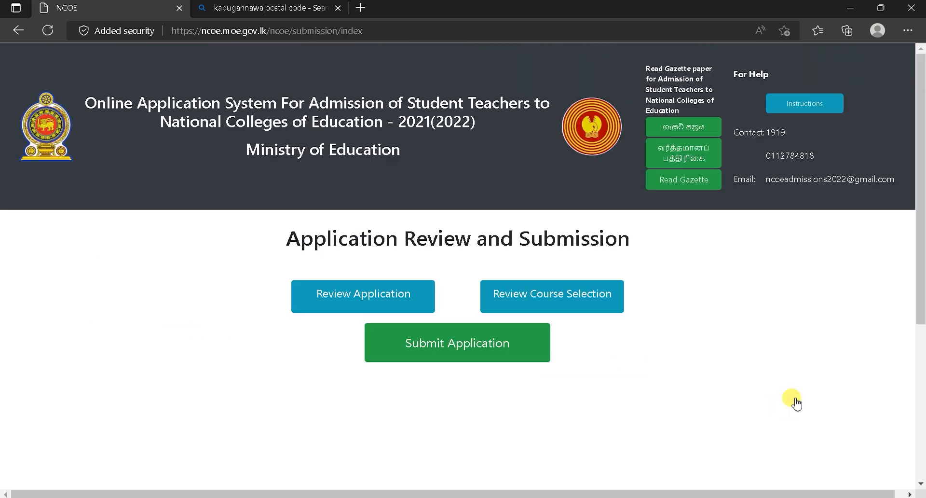